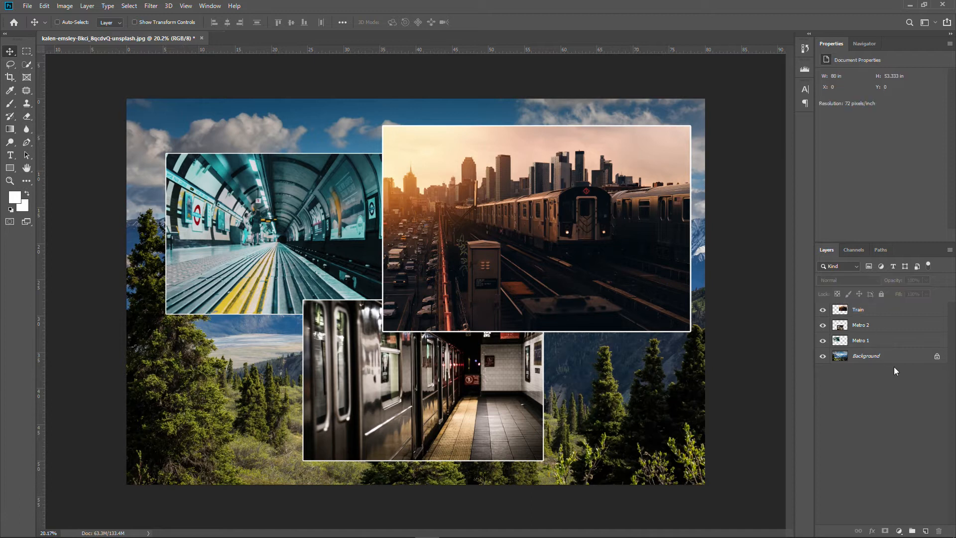
Step: Move the Train layer's picture to about X 34.3 in, Y 3.0 in on the canvas
left_click(867, 313)
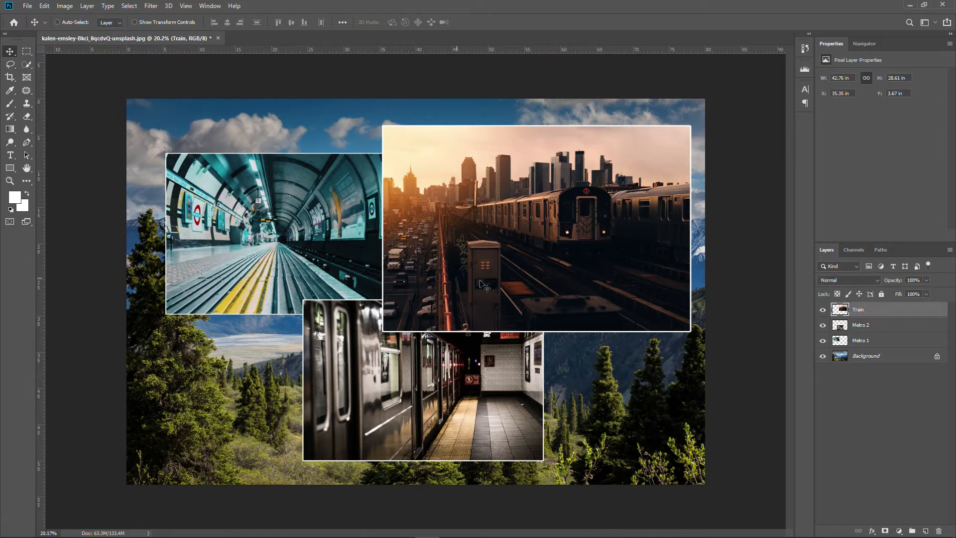
left_click_drag(571, 254, 585, 281)
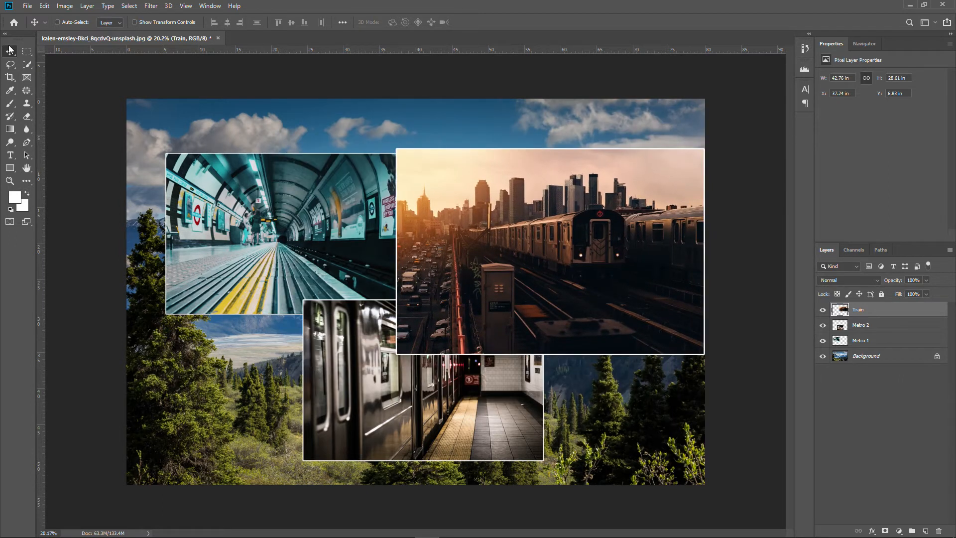
left_click_drag(547, 225, 524, 198)
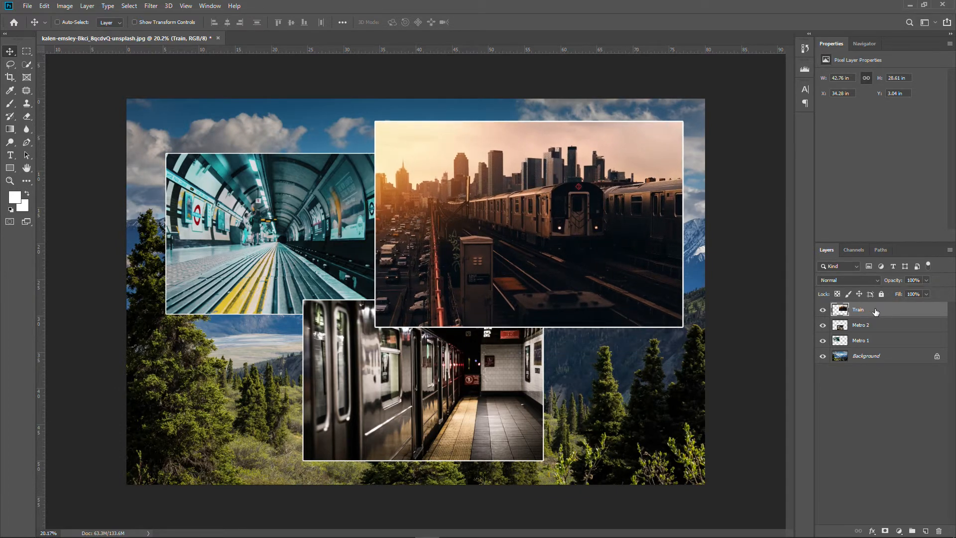
Step: Move the Metro 2 picture to about X 24.3 in, Y 29.0 in and the Metro 1 picture to about X 5.6 in, Y 9.3 in
left_click(895, 331)
mouse_move(602, 211)
left_mouse_down()
mouse_move(578, 214)
mouse_move(629, 205)
mouse_move(589, 225)
mouse_move(614, 220)
left_mouse_up()
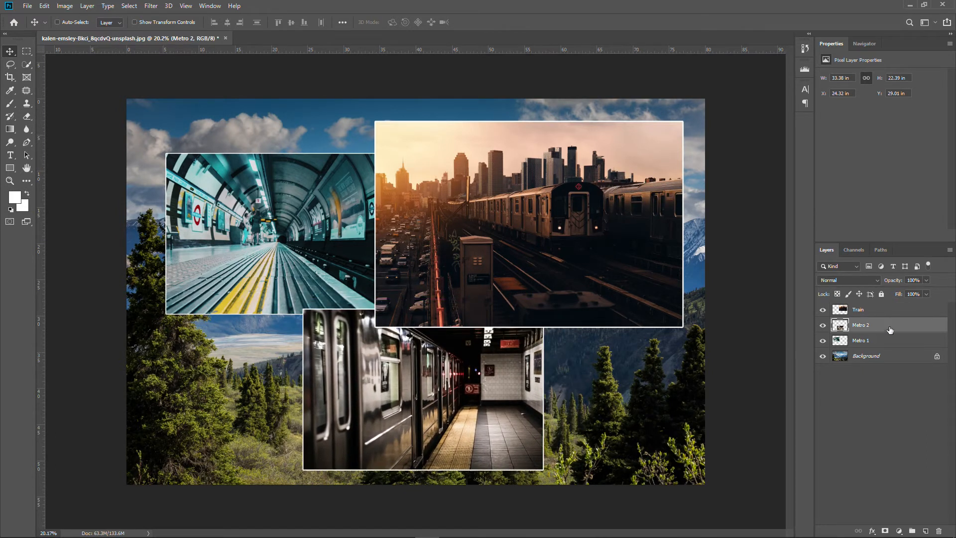
left_click(881, 345)
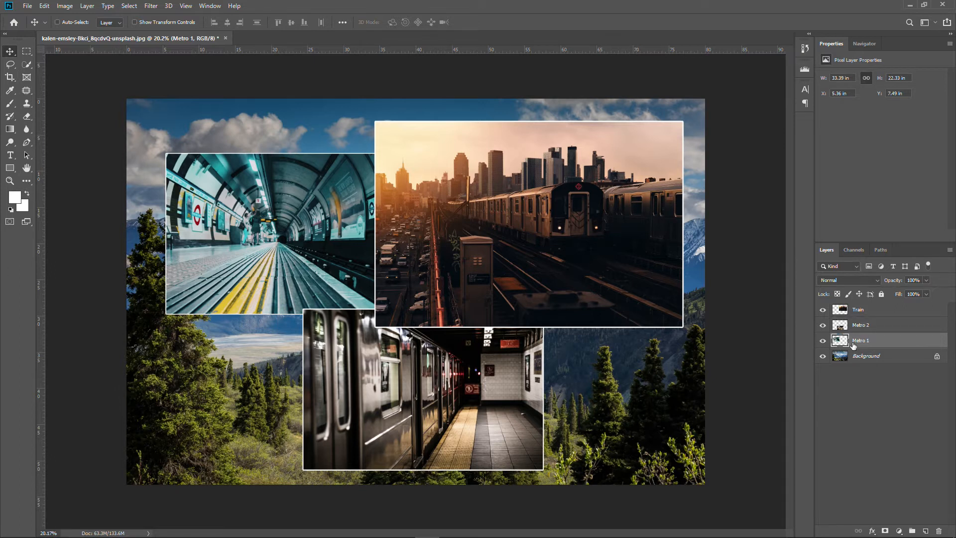
left_click_drag(466, 396, 478, 408)
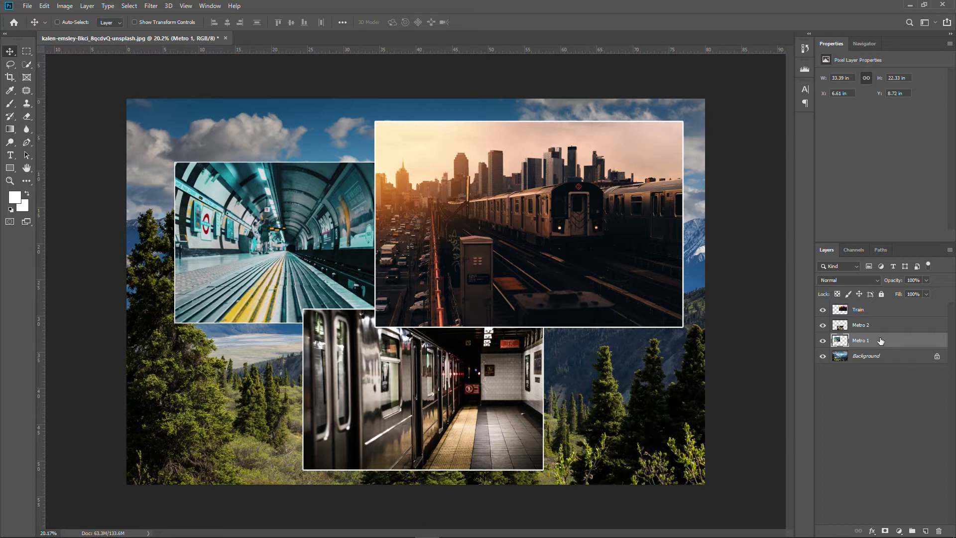
left_click_drag(302, 267, 294, 258)
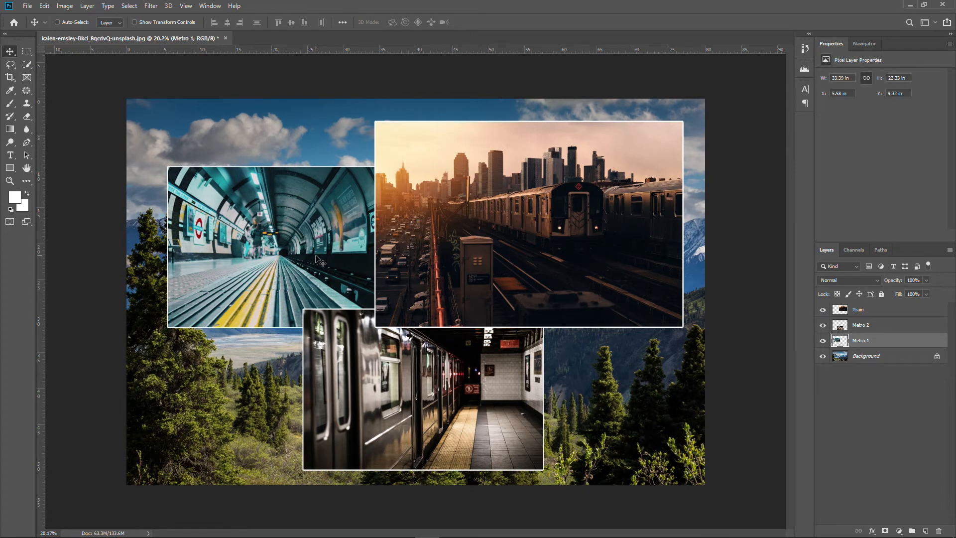
Step: Hide the Train, Metro 2 and Metro 1 layers together and show them again one by one, starting with Metro 1
left_click(869, 356)
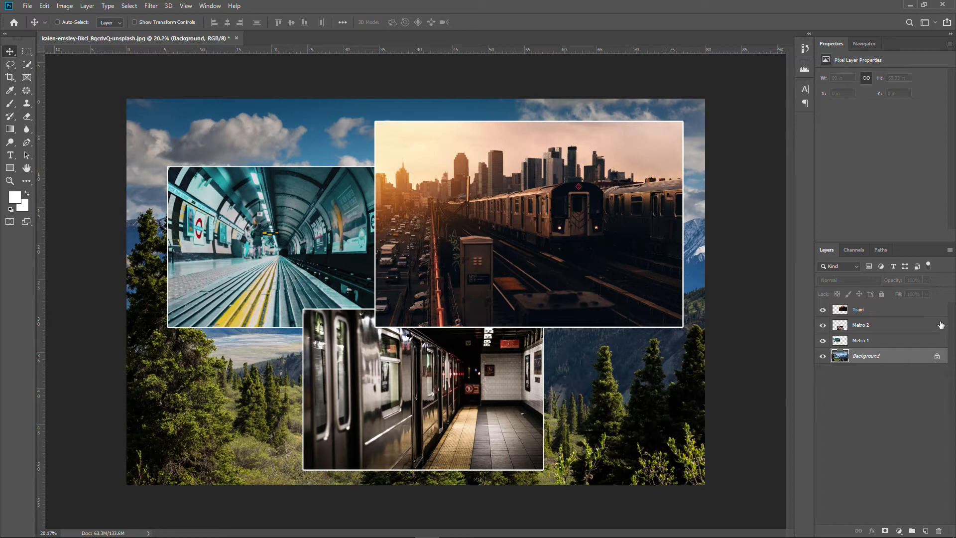
left_click_drag(822, 310, 823, 347)
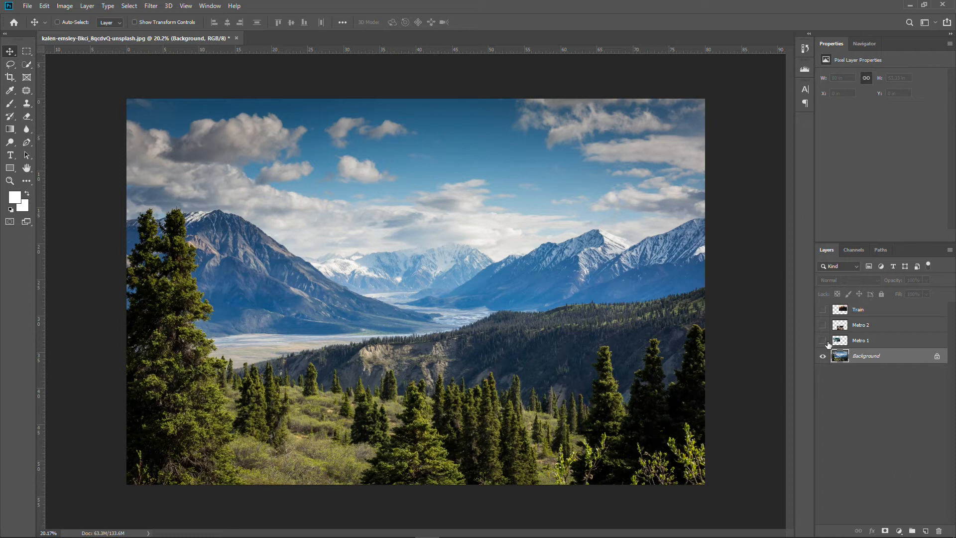
left_click(823, 341)
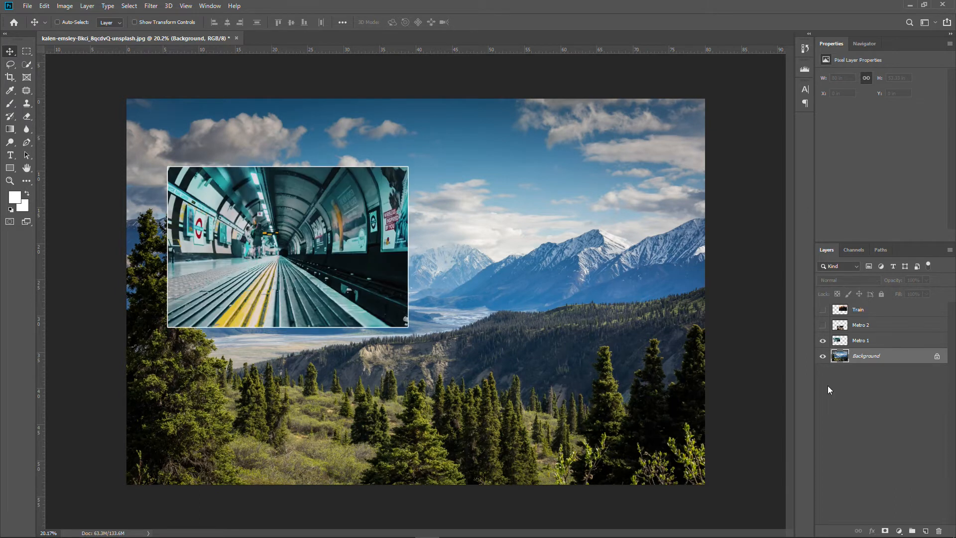
left_click(822, 325)
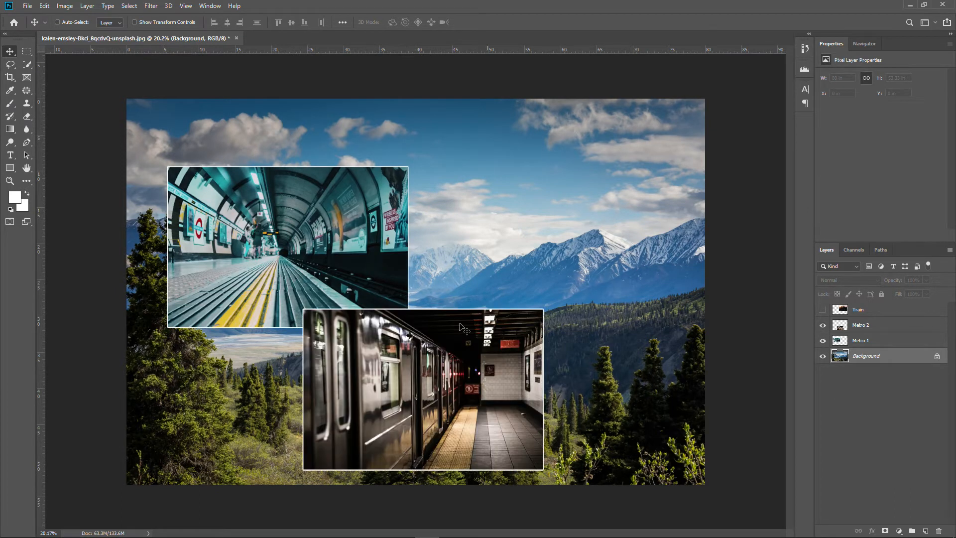
left_click(822, 310)
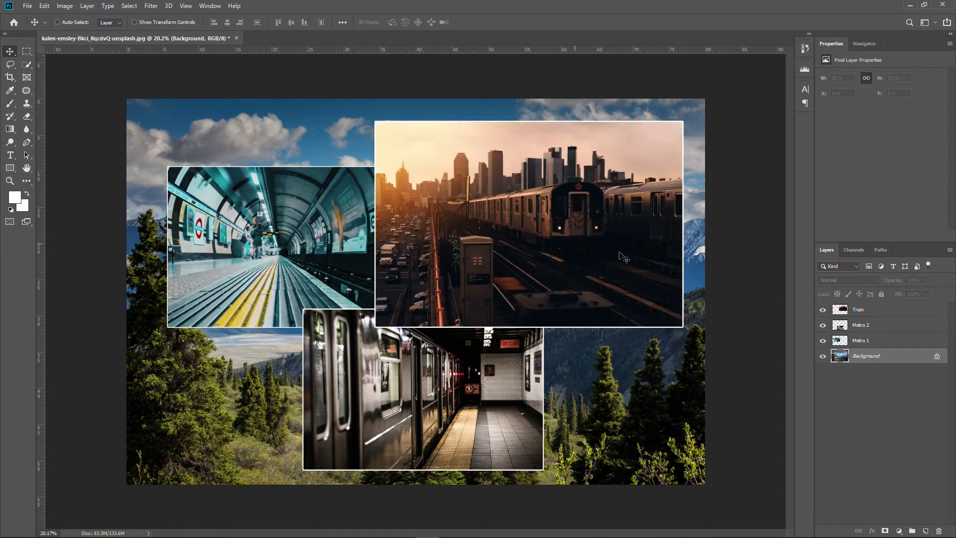
Step: Raise the Metro 1 layer above Metro 2 and Train in the stack, and return it to just above the Background
left_click(865, 343)
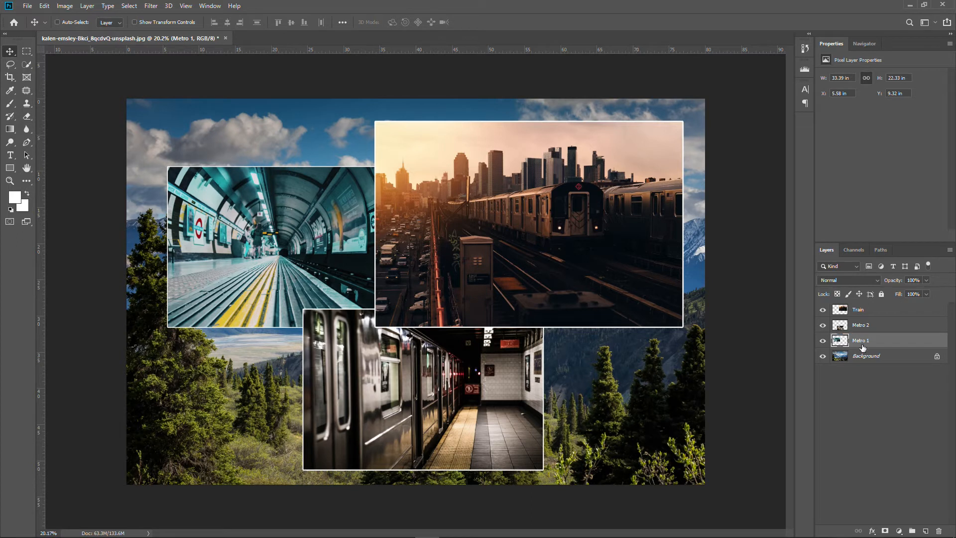
left_click_drag(859, 343, 876, 325)
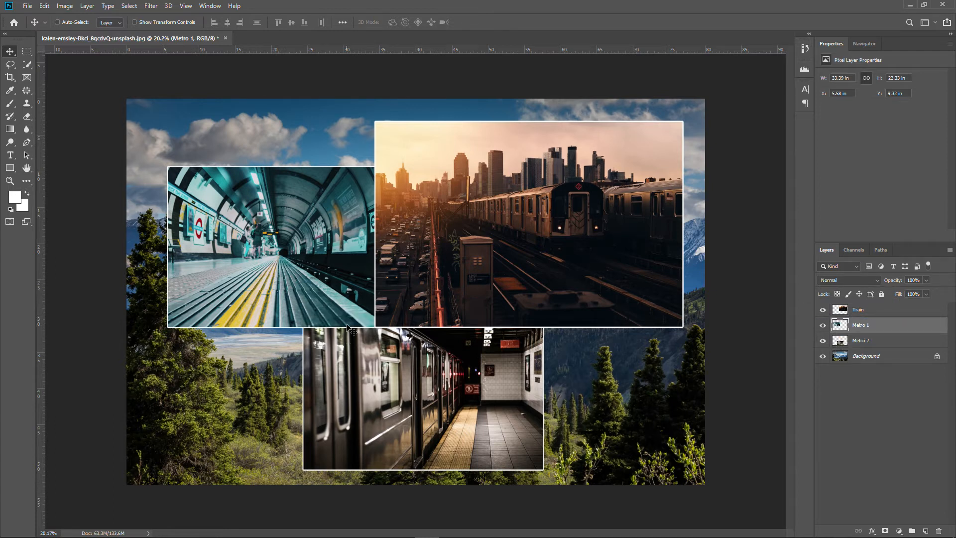
left_click_drag(859, 326, 860, 307)
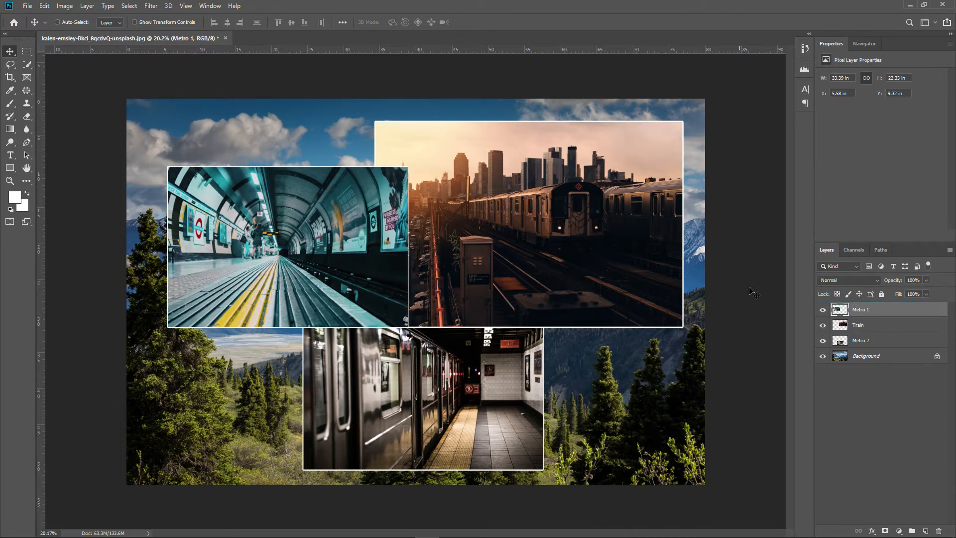
left_click_drag(860, 340, 865, 345)
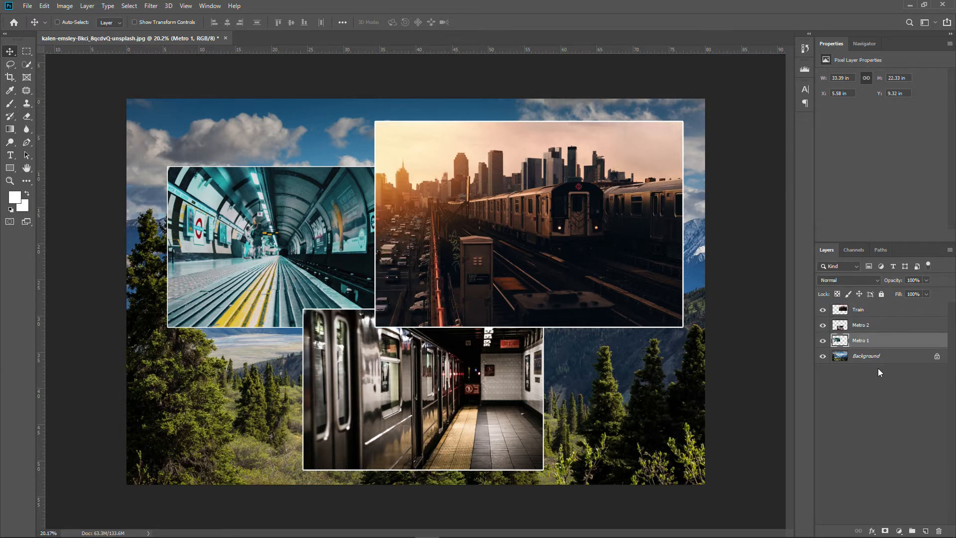
Step: Bring the Metro 1 layer forward and send it backward one level at a time in the layer stack
left_click_drag(845, 362, 846, 365)
key("ctrl+]")
key("ctrl+[")
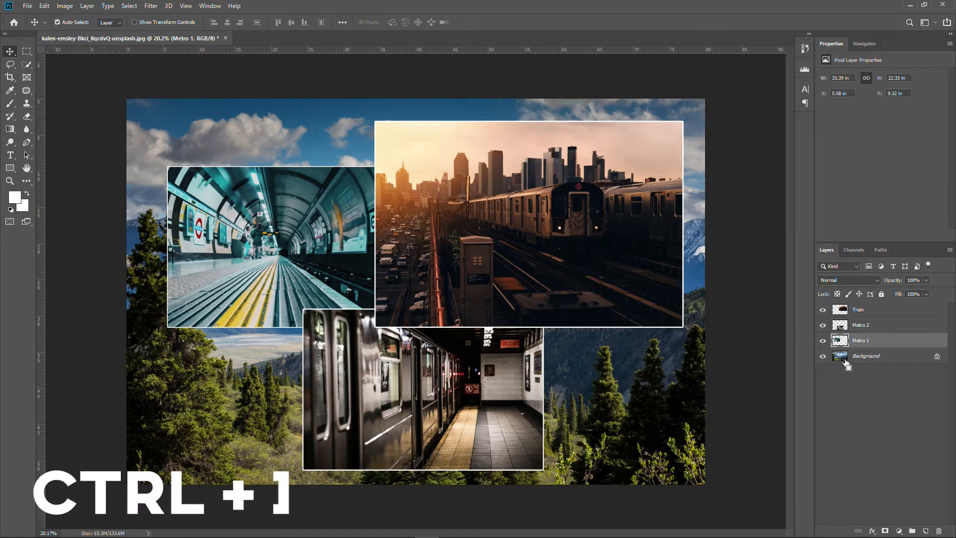
key("ctrl+bracketright")
key("ctrl+bracketleft")
key("ctrl+bracketright")
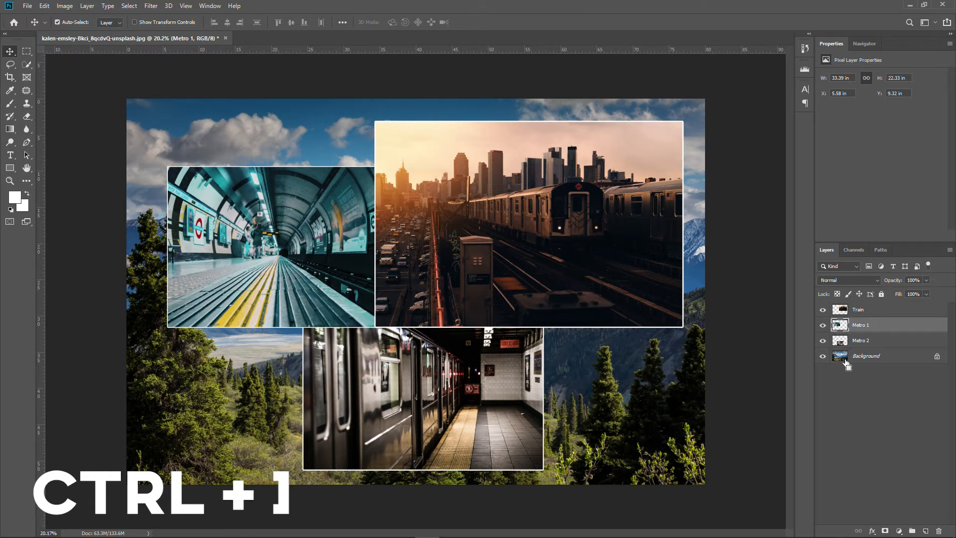
key("ctrl+bracketright")
key("ctrl+bracketleft")
key("ctrl+bracketleft")
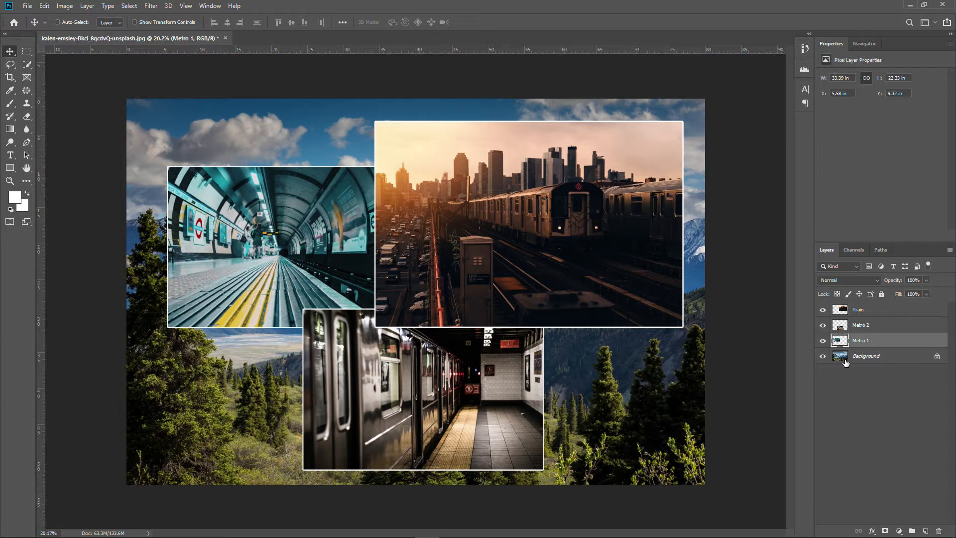
key("ctrl")
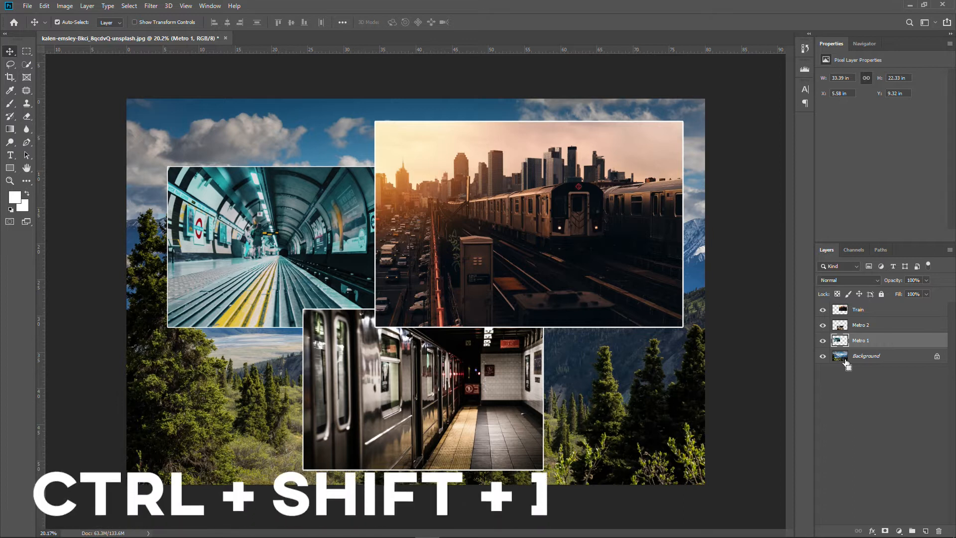
Step: Bring the Metro 1 layer to the front of the stack, send it to the back again, and deselect it
key("ctrl+shift+bracketright")
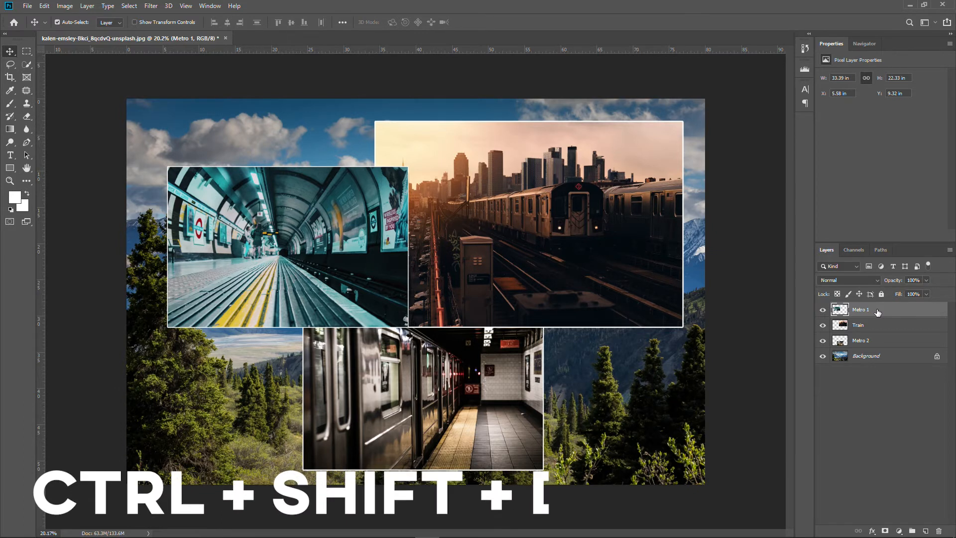
key("ctrl+shift+bracketleft")
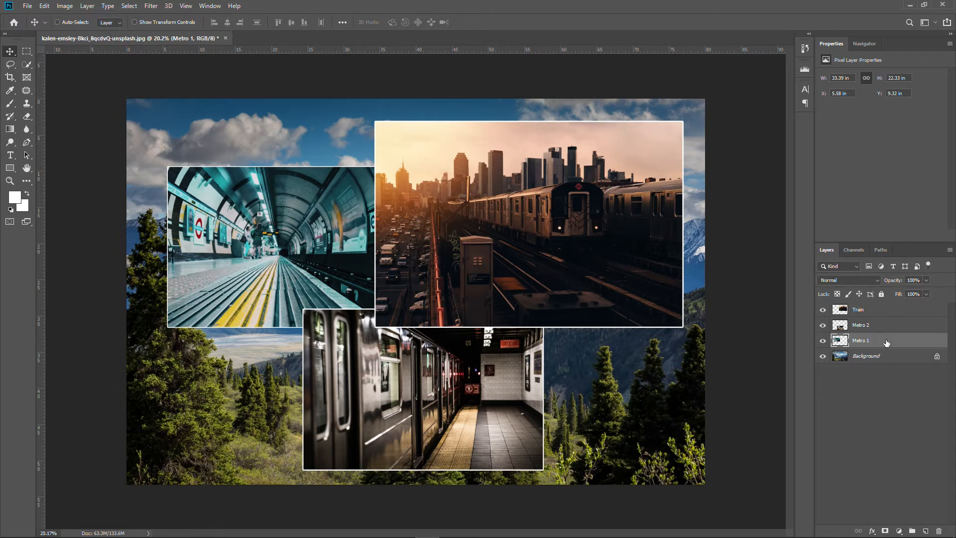
left_click(876, 402)
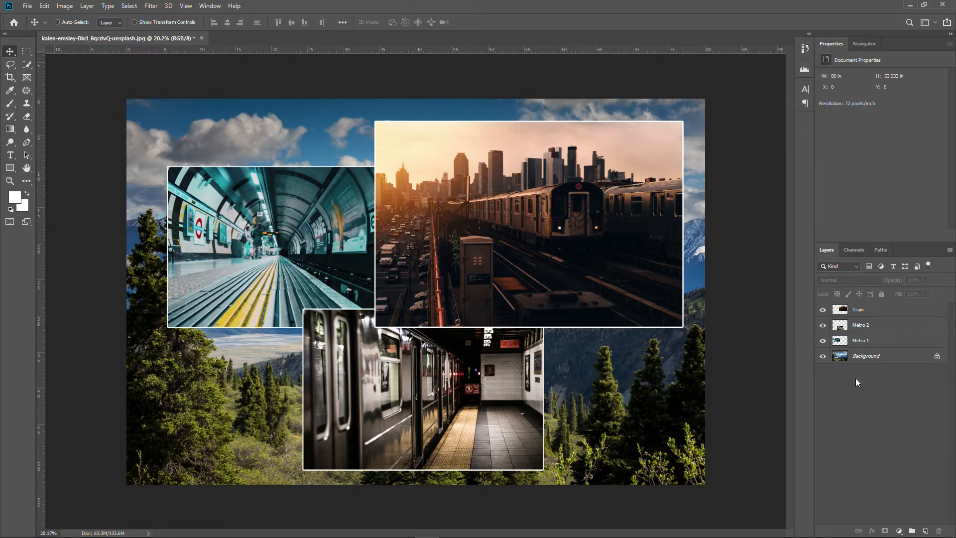
Step: Hide and show the Train layer, and hide all four layers in one pass and show them all again
left_click(823, 309)
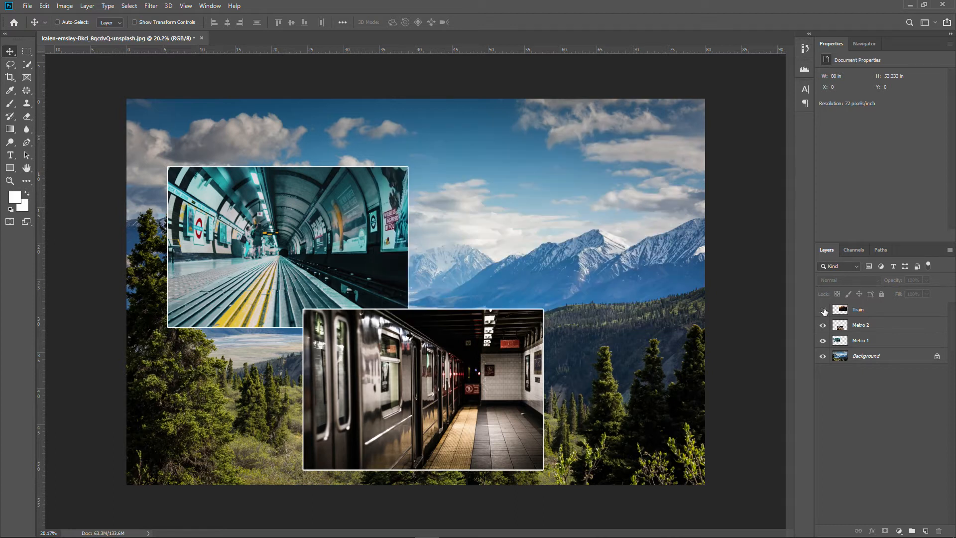
left_click(822, 309)
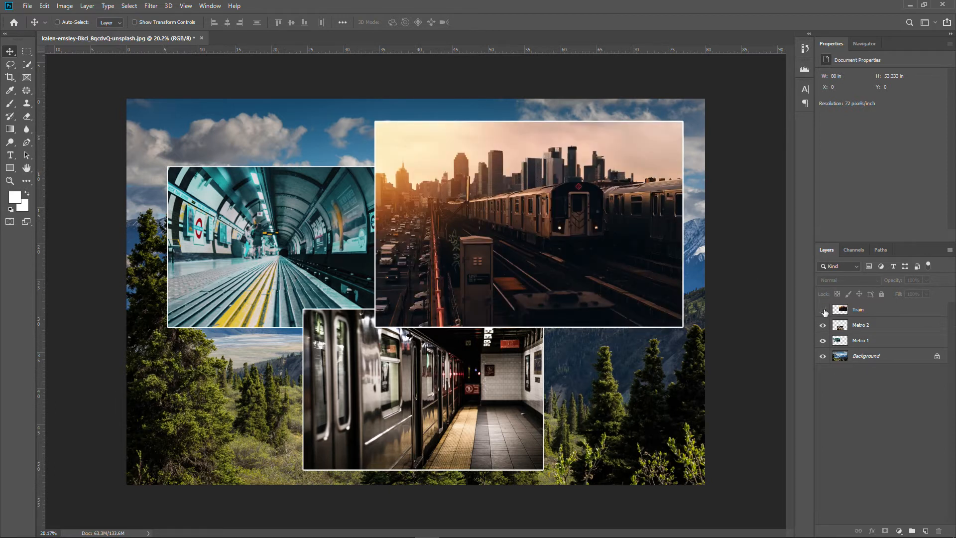
left_click_drag(824, 312, 825, 364)
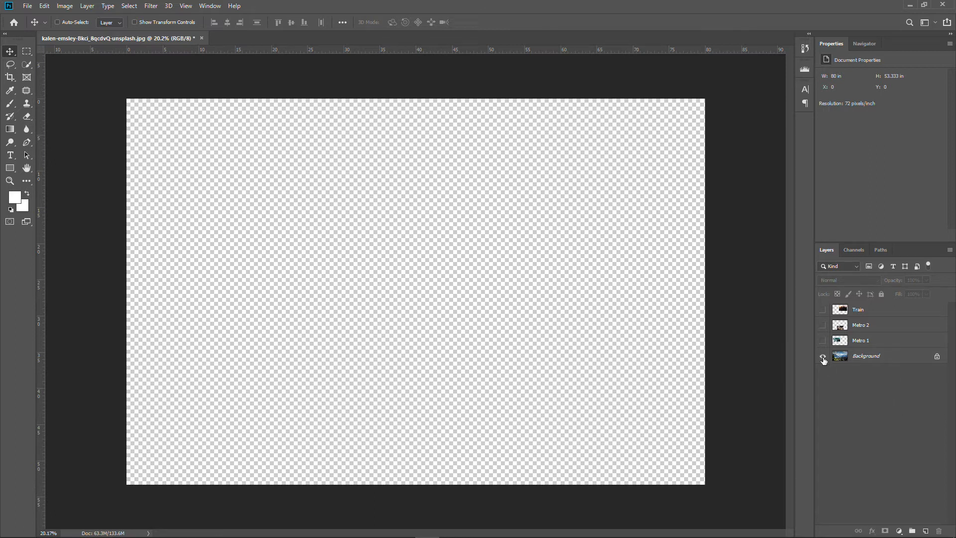
left_click_drag(823, 359, 824, 312)
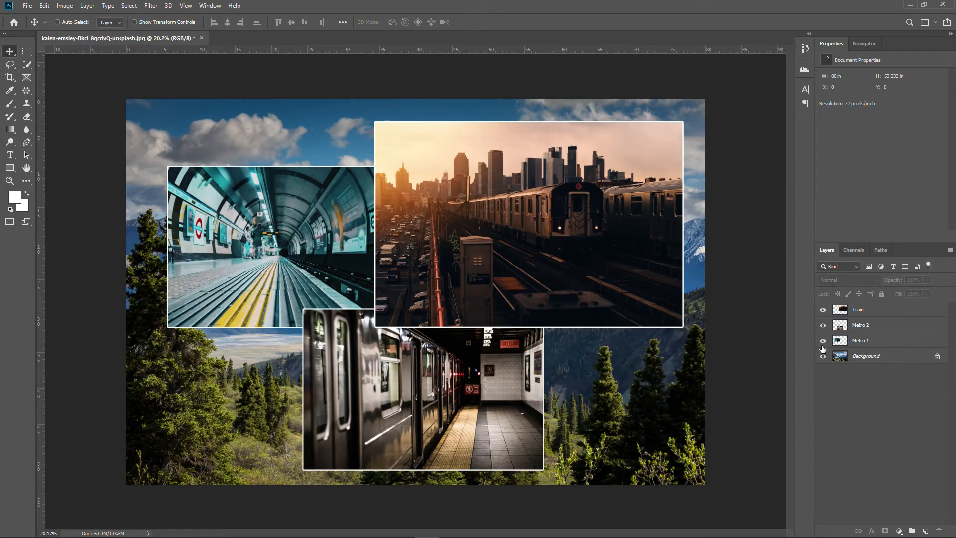
Step: Send the Train layer to the back of the stack above the Background, bring it to the front again, and deselect it
left_click(863, 312)
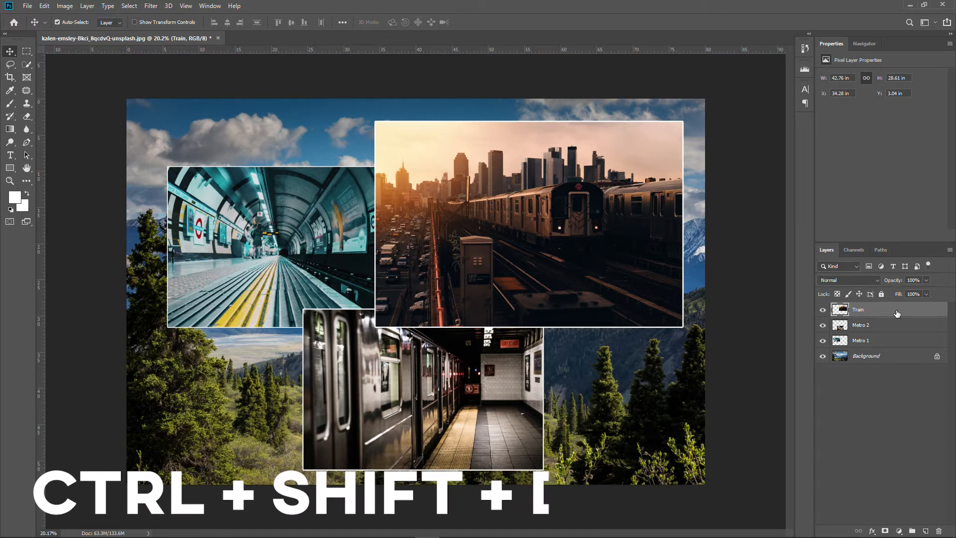
key("ctrl+shift+bracketleft")
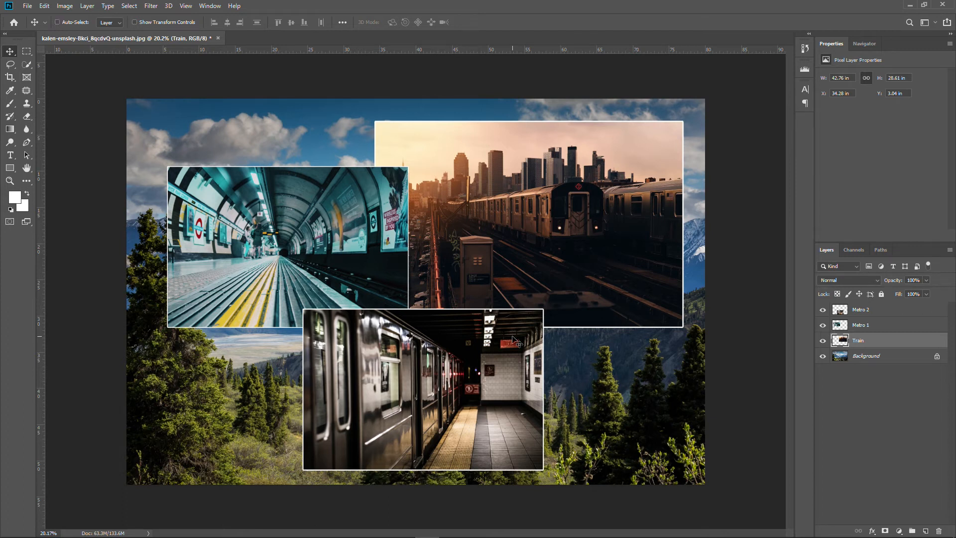
mouse_move(895, 342)
left_mouse_down()
mouse_move(891, 309)
mouse_move(886, 345)
left_mouse_up()
left_click_drag(884, 309, 885, 309)
key("ctrl+shift+bracketright")
left_click(872, 382)
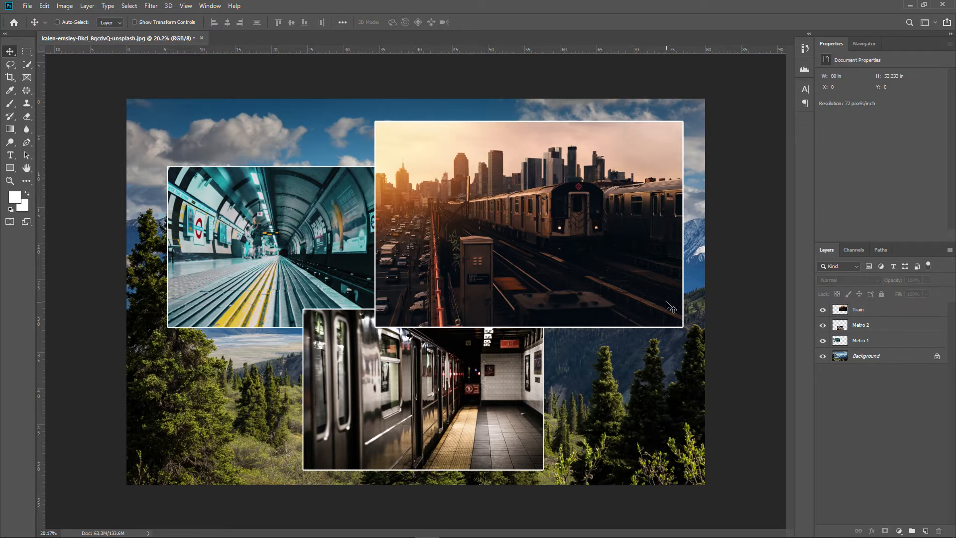
Step: Hide the selected Train layer with the Hide Layers command and make it visible again
left_click(881, 317)
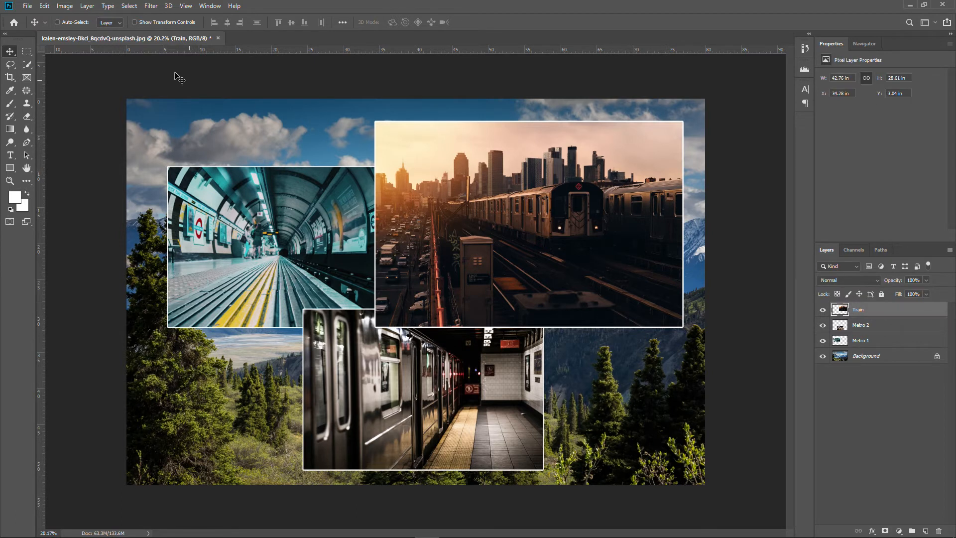
left_click(87, 6)
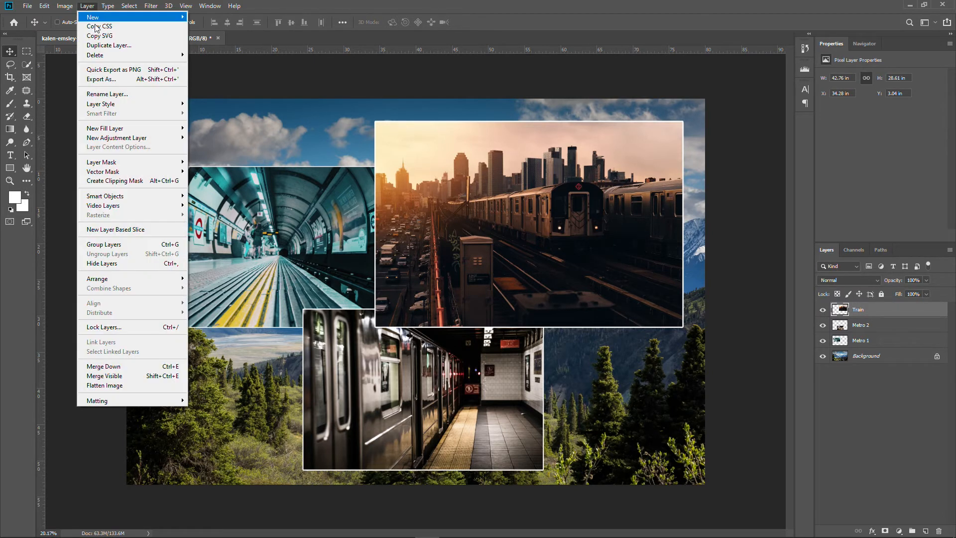
left_click(137, 264)
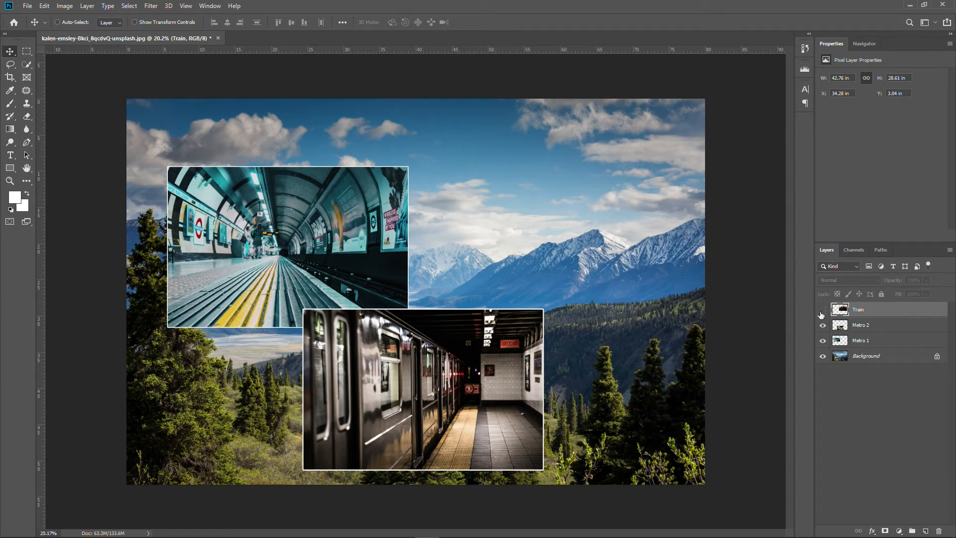
left_click(823, 310)
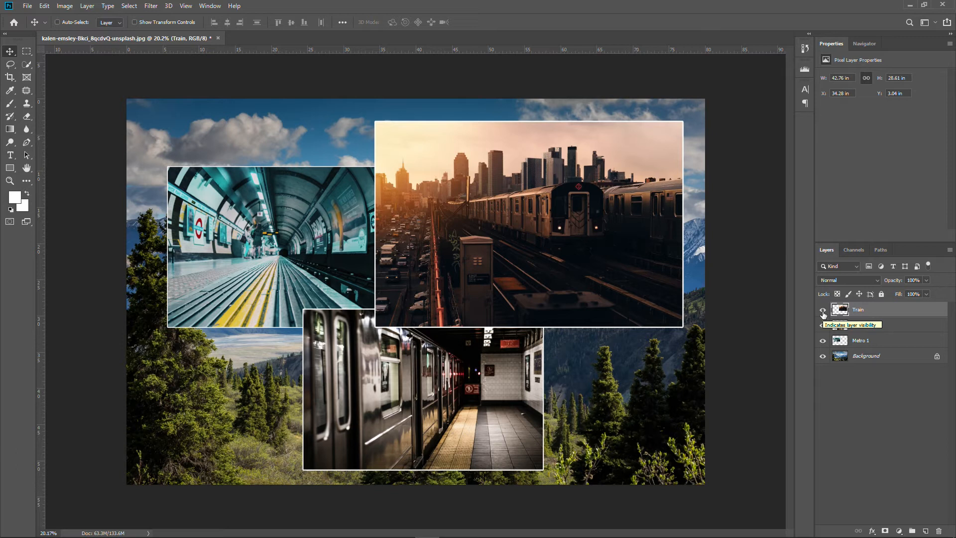
Step: Label the Train layer with the red colour
left_click(863, 326)
left_click(867, 343)
left_click(868, 312)
right_click(824, 310)
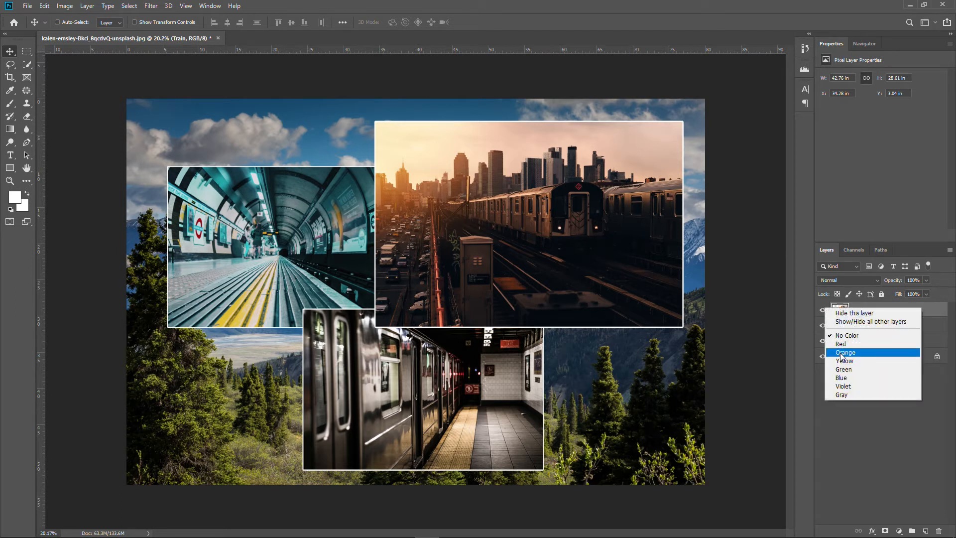
left_click(828, 328)
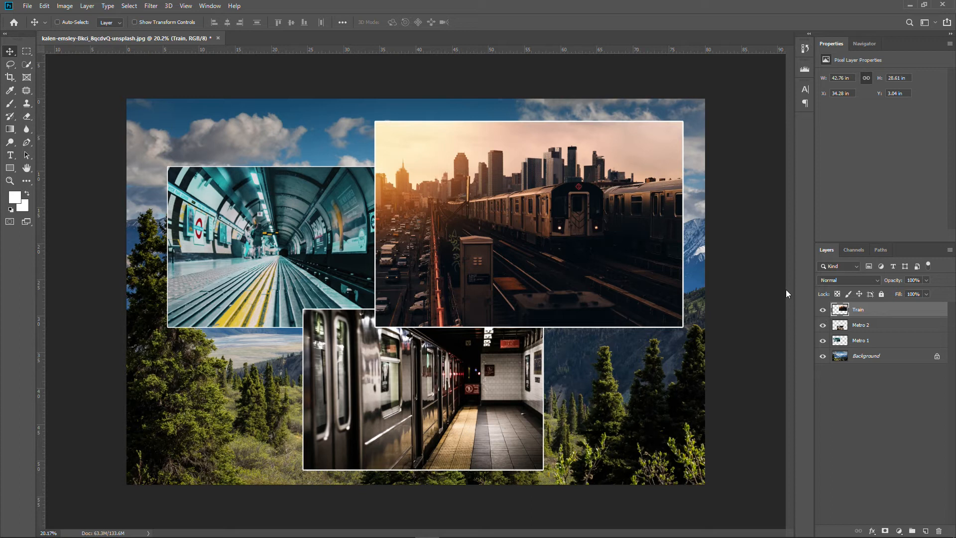
right_click(822, 309)
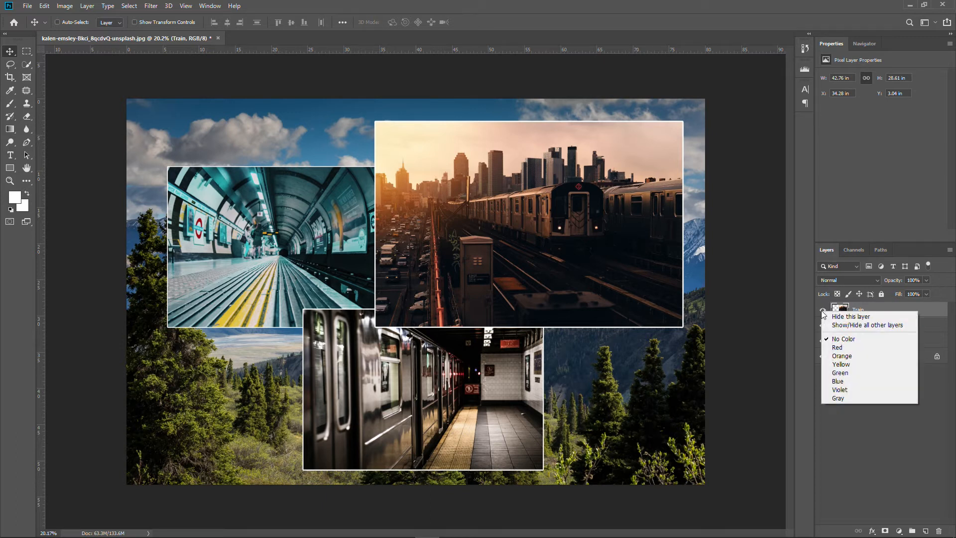
left_click(850, 348)
Step: Select the Metro 2 layer, hide it and show it again, and deselect it
left_click(865, 355)
left_click(869, 326)
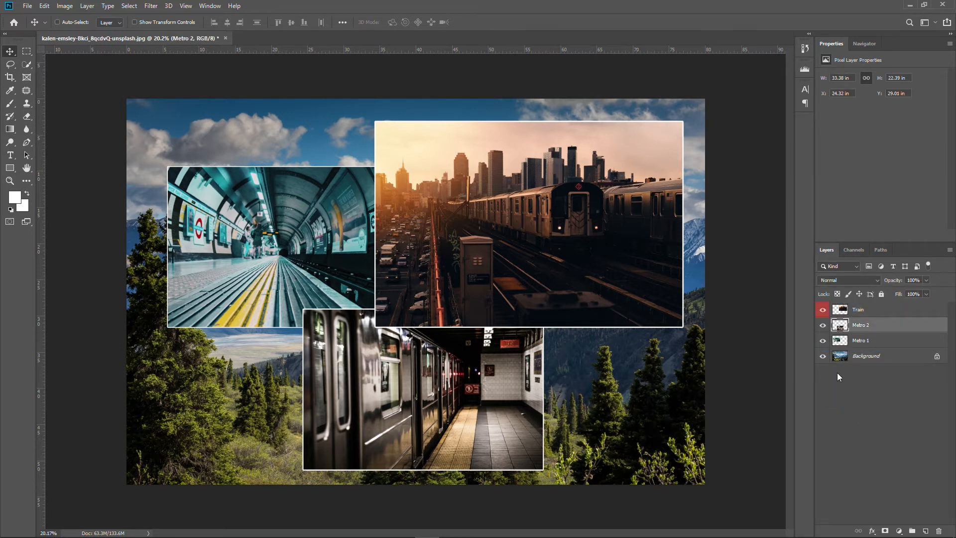
left_click(823, 326)
left_click(822, 325)
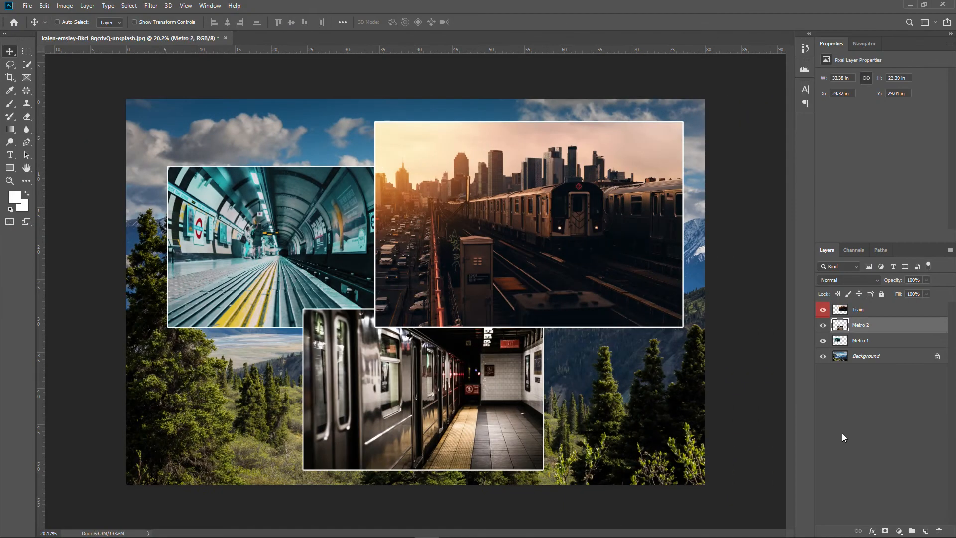
left_click(856, 428)
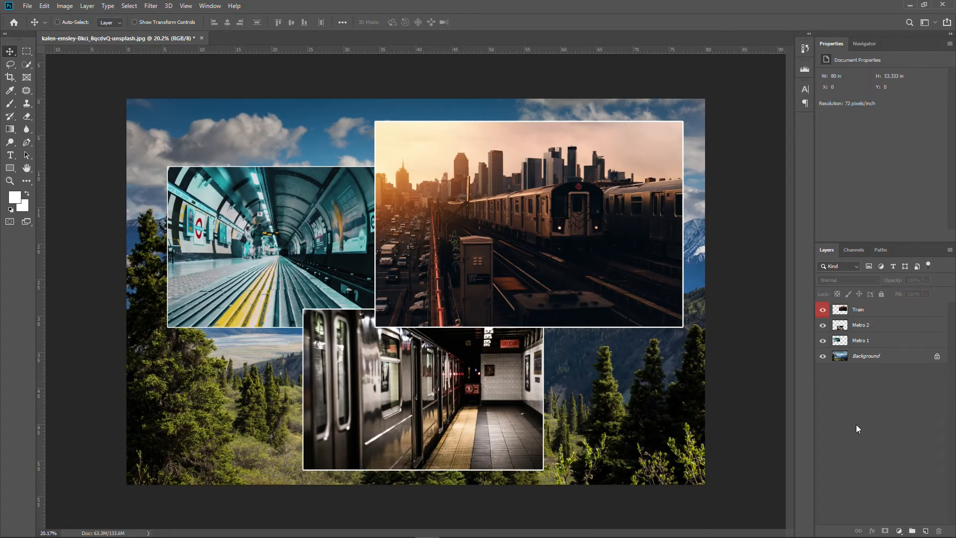
Step: Show only the Train layer by hiding all the others at once, bring the others back, and deselect it
left_click(901, 313)
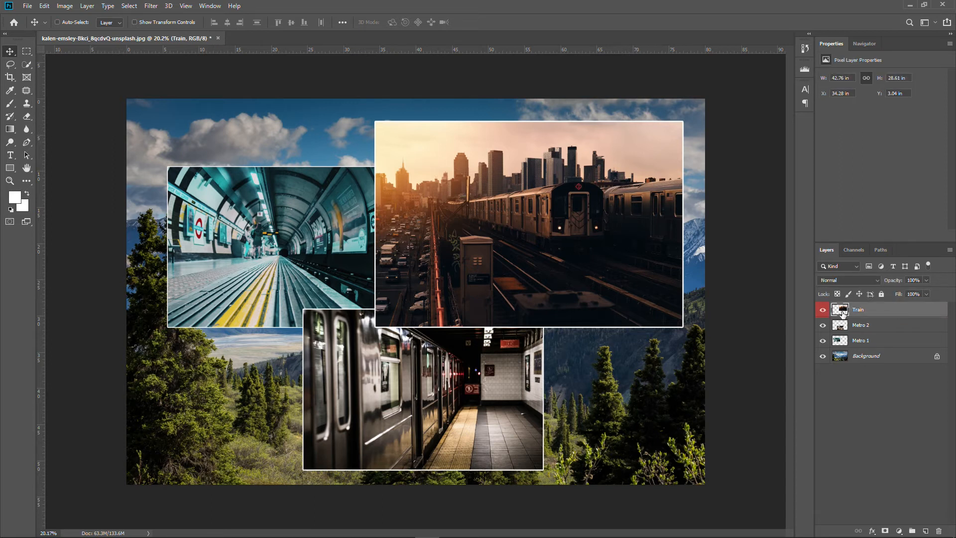
left_click(823, 311, "alt")
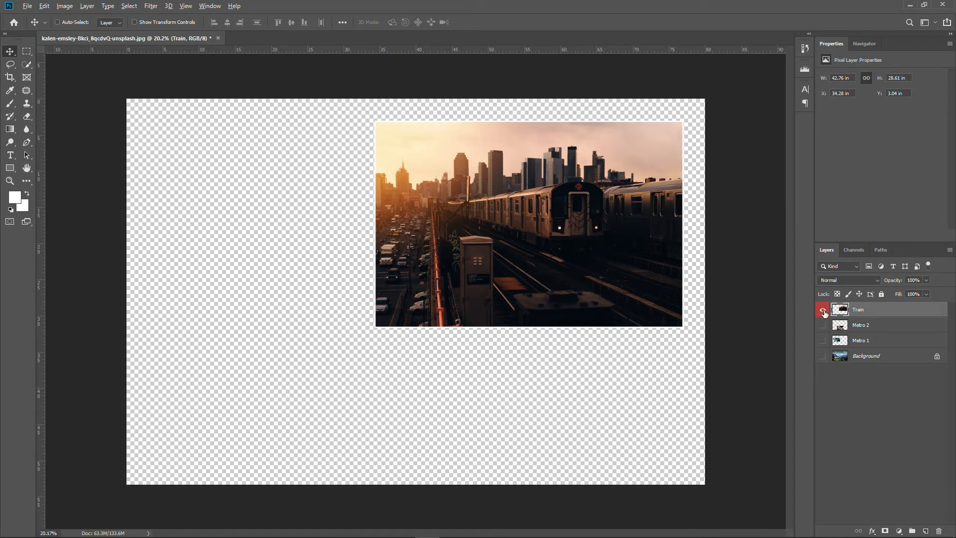
left_click(822, 310, "alt")
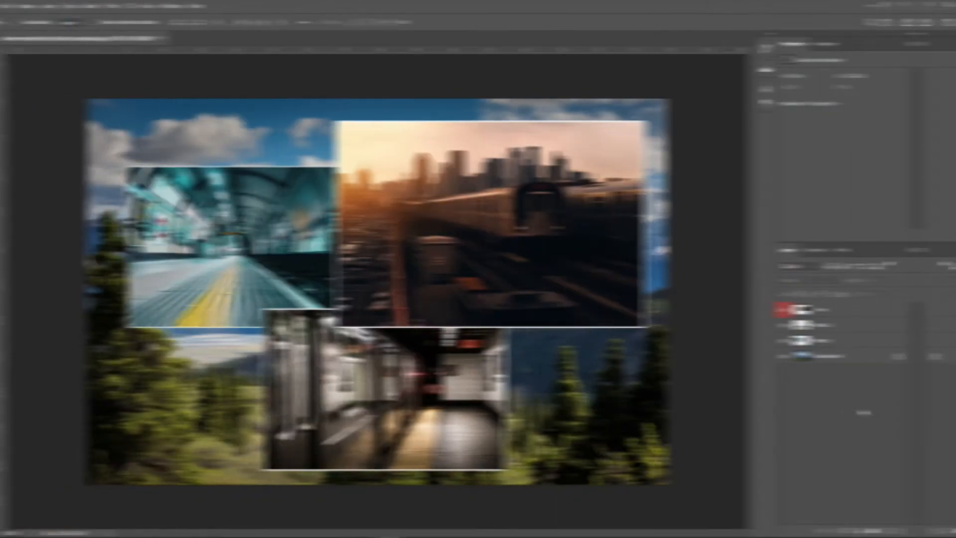
left_click(900, 411)
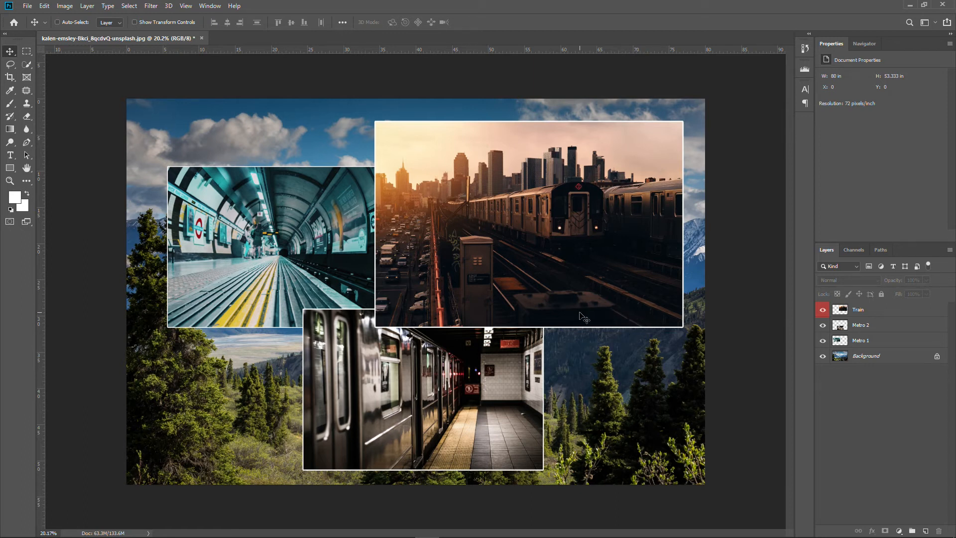
Step: Shift the Train layer's picture slightly left to about X 33.86 in, and turn on Auto-Select for the Move tool
left_click(866, 311)
left_click_drag(543, 175, 544, 219)
left_click_drag(294, 268, 260, 280)
left_click_drag(644, 274, 659, 260)
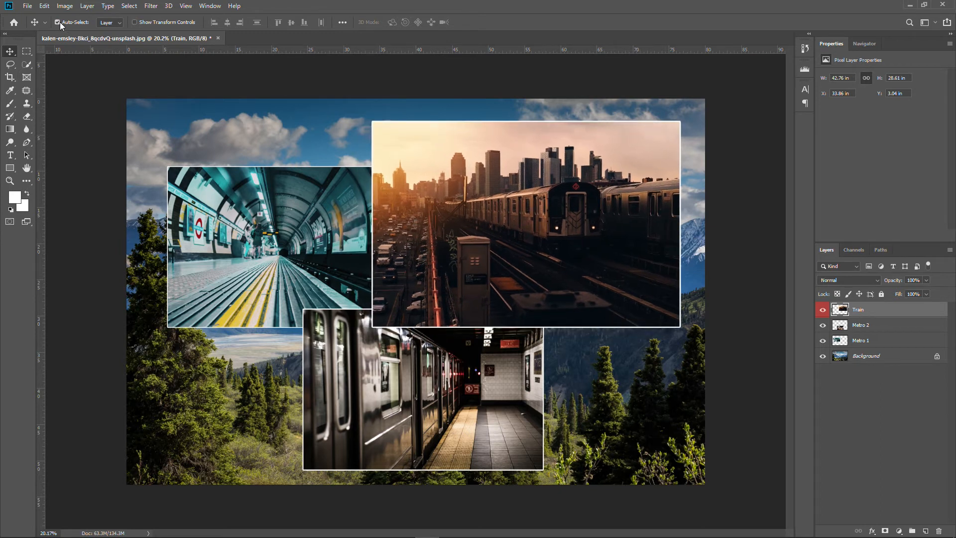
Step: Move Metro 1 slightly left and Metro 2 to about X 24.97 in, Y 28.13 in directly on the canvas, and clear the layer selection
mouse_move(279, 252)
left_mouse_down()
mouse_move(251, 280)
mouse_move(281, 238)
left_mouse_up()
mouse_move(371, 370)
left_mouse_down()
mouse_move(363, 390)
mouse_move(363, 369)
mouse_move(376, 362)
left_mouse_up()
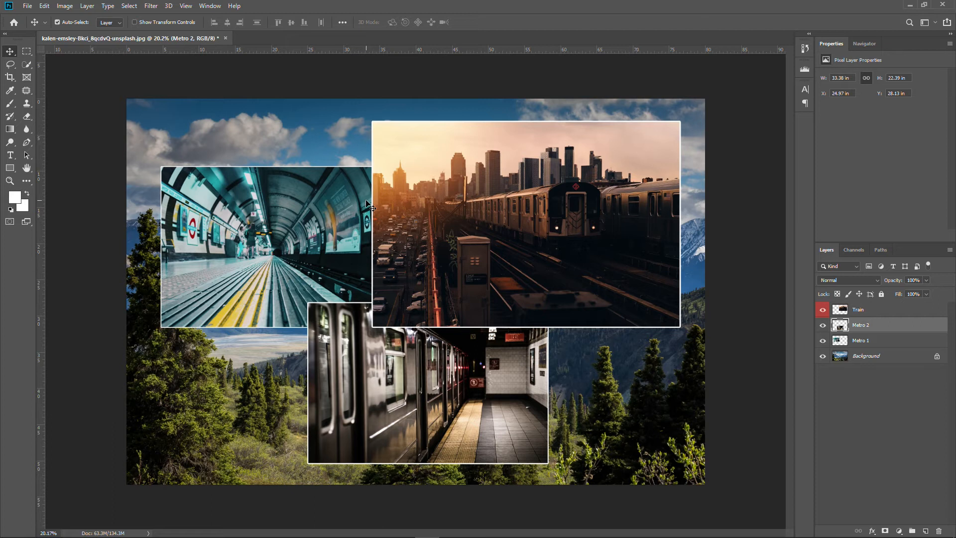
left_click_drag(256, 151, 319, 153)
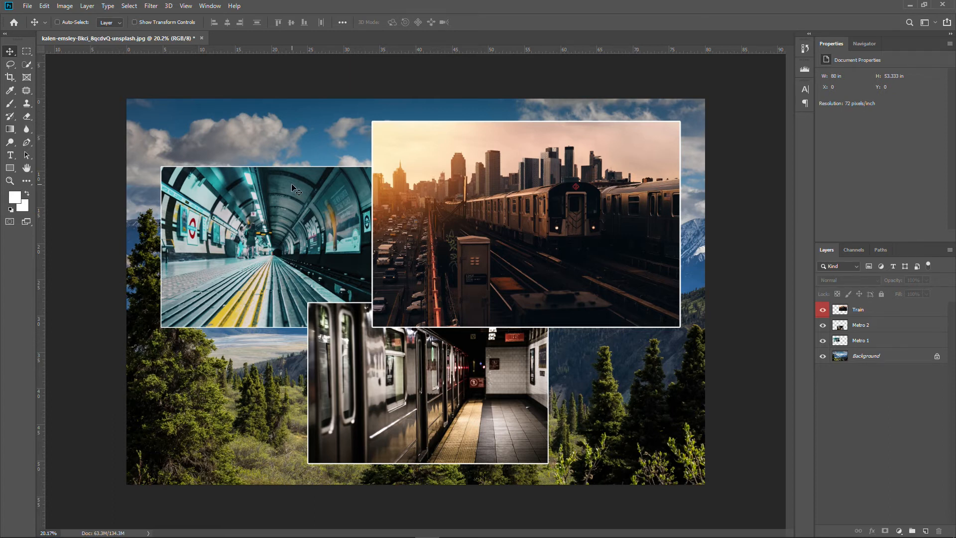
Step: Pick the Metro 2 layer from the list of layers beneath its picture and move it left to about X 23.32 in
right_click(353, 363)
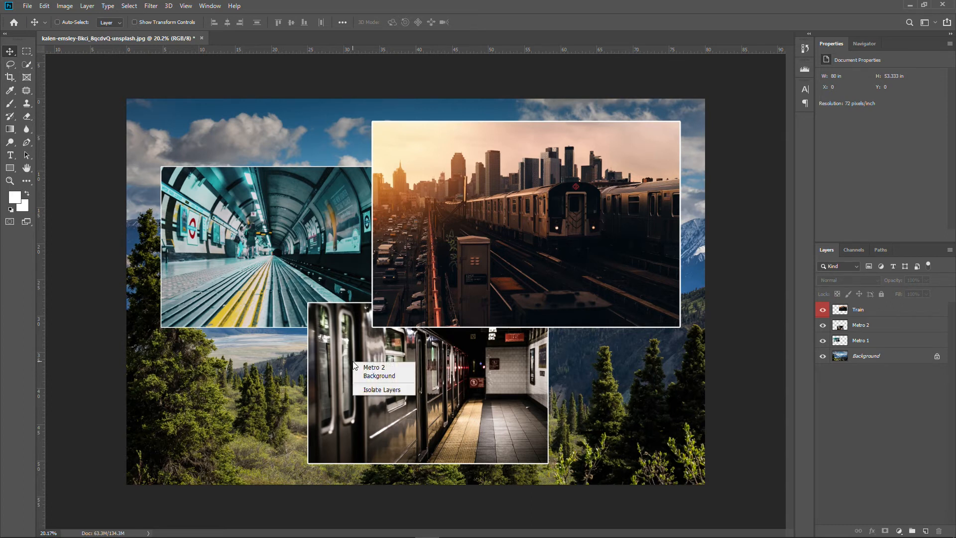
left_click(384, 368)
mouse_move(418, 369)
left_mouse_down()
mouse_move(401, 380)
mouse_move(385, 367)
mouse_move(419, 366)
left_mouse_up()
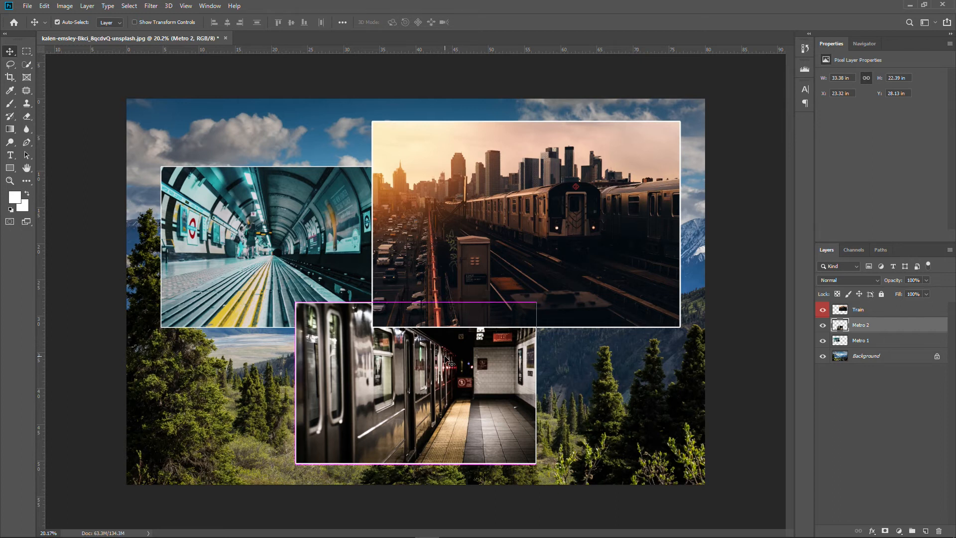
Step: Select Metro 1, Metro 2 and Train in turn directly on the canvas, and deselect over the background picture
left_click(245, 265, "ctrl")
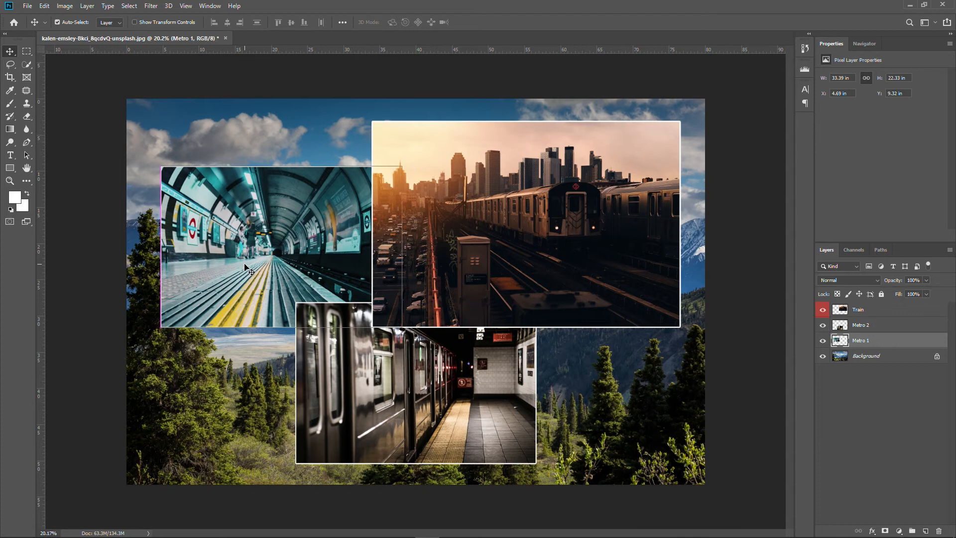
mouse_move(393, 410)
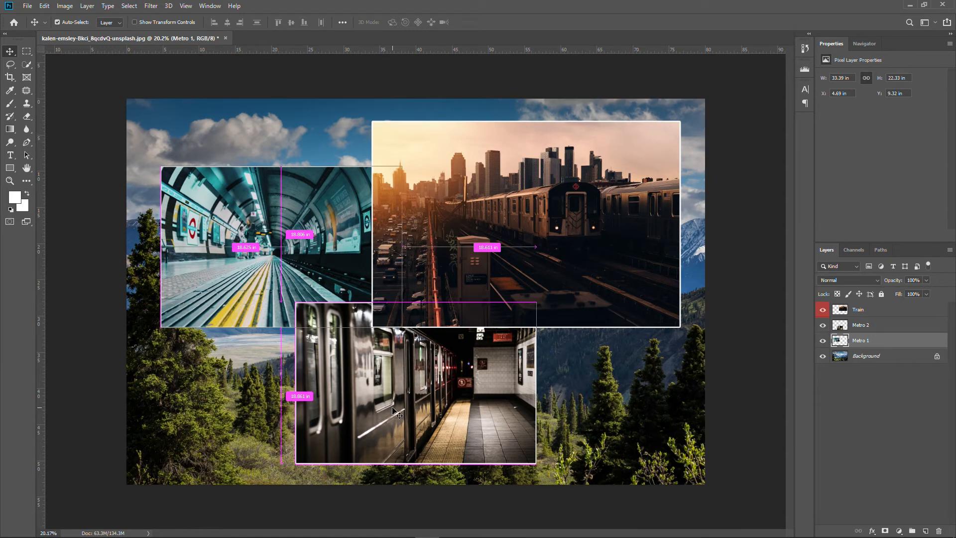
left_click(362, 381, "ctrl")
left_click(538, 269, "ctrl")
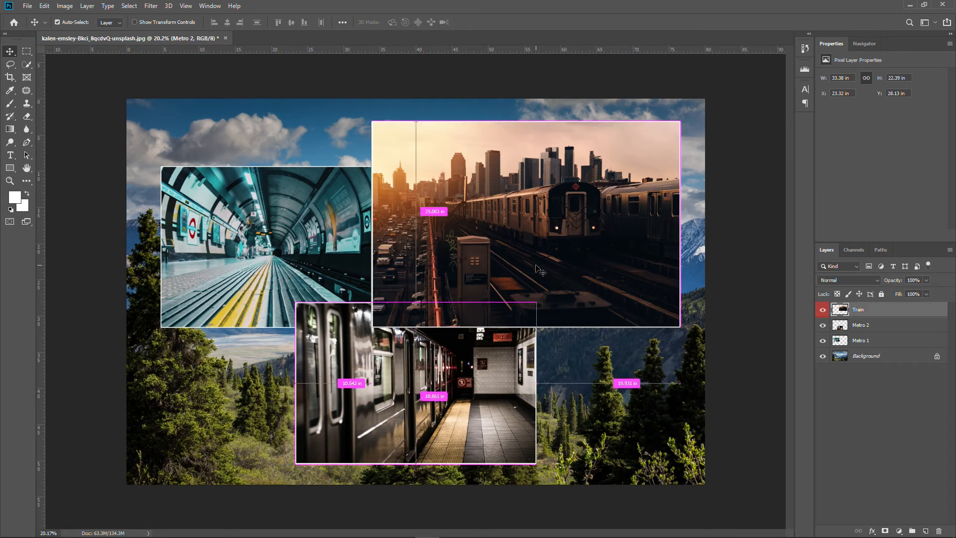
mouse_move(583, 379)
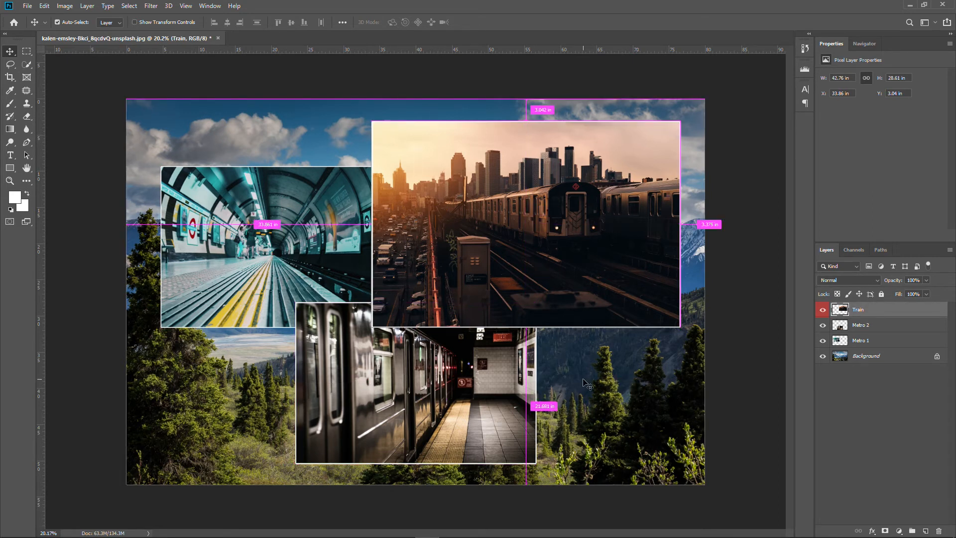
left_click(583, 379, "ctrl")
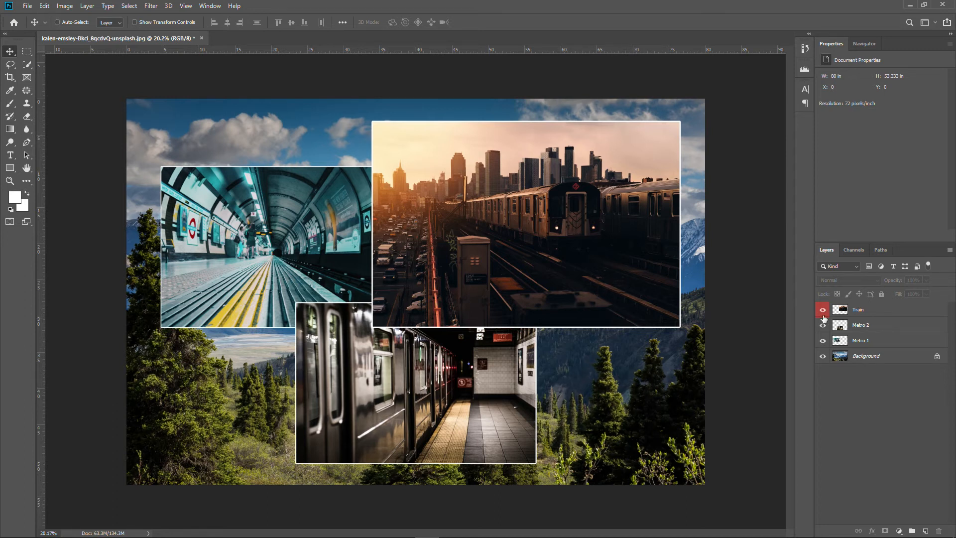
Step: Hide the Train, Metro 2 and Metro 1 layers, and try to move the background picture with no layer selected
left_click_drag(822, 311, 824, 346)
left_click(417, 258)
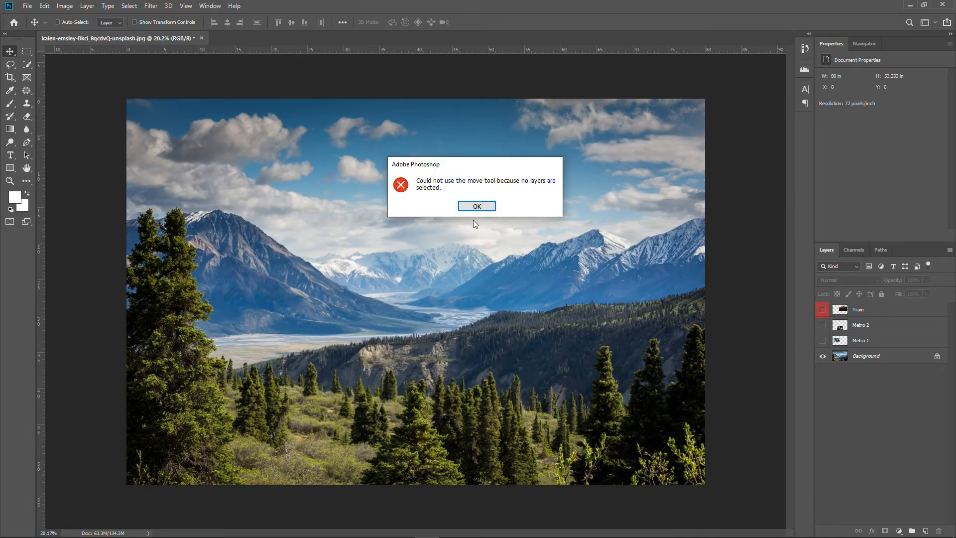
left_click_drag(483, 166, 553, 131)
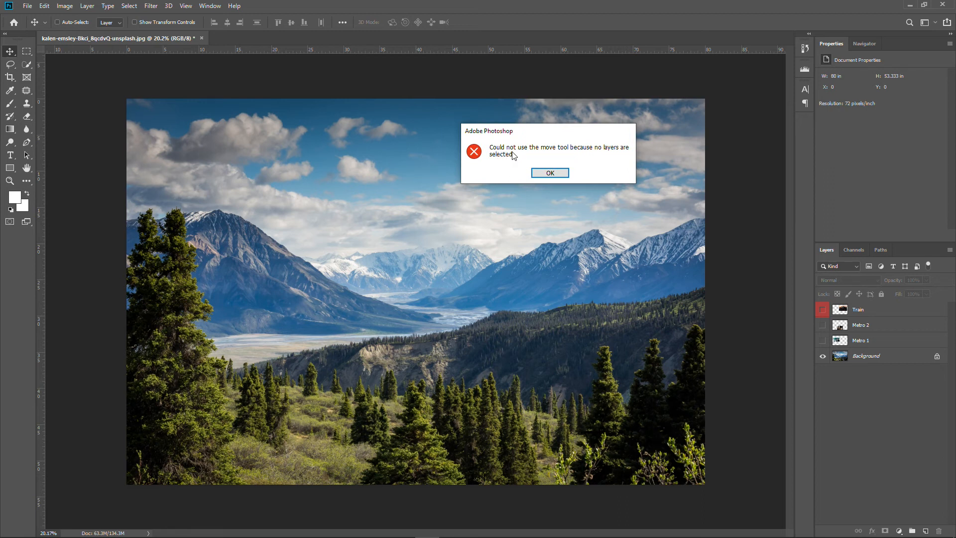
left_click(552, 171)
Step: Select the locked Background layer and try to move its picture on the canvas
left_click(866, 355)
left_click_drag(538, 243, 543, 276)
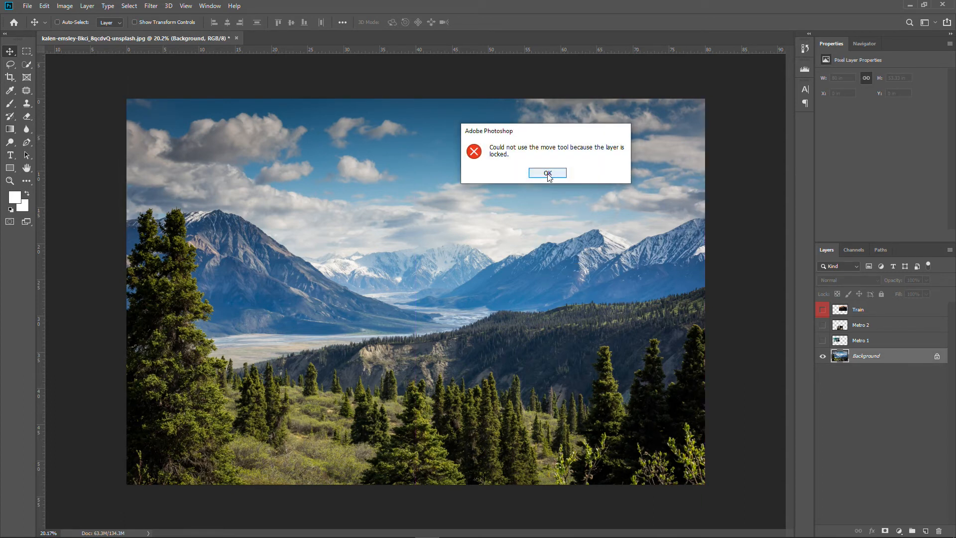
left_click(548, 173)
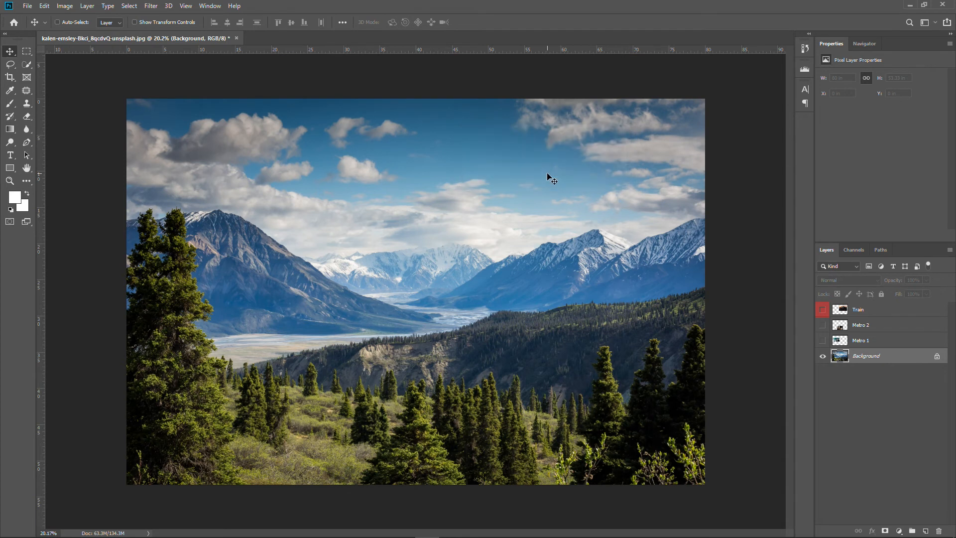
Step: Fill a rectangular selection over the clouds and mountain peak of the Background with yellow, and undo it
left_click(27, 52)
left_click_drag(175, 173, 345, 235)
key("shift+F5")
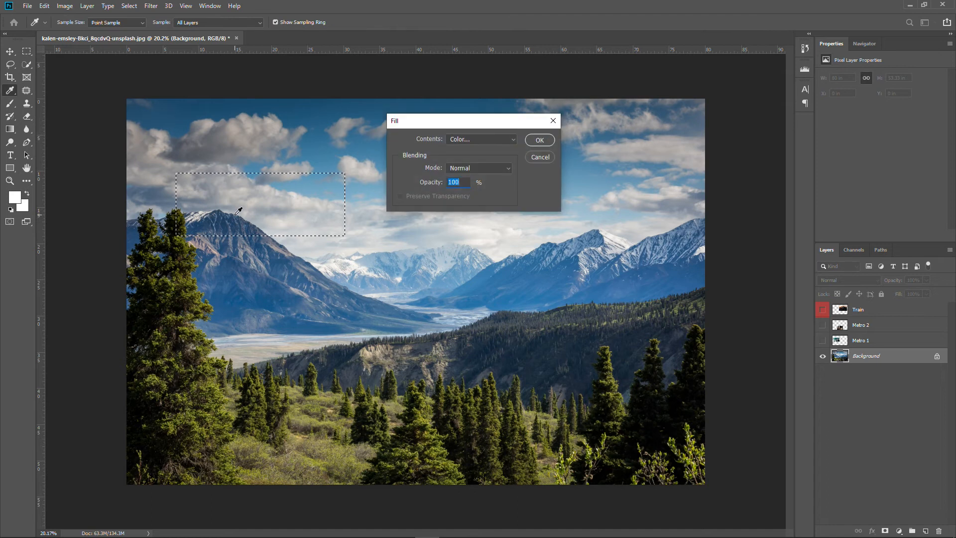
left_click(540, 140)
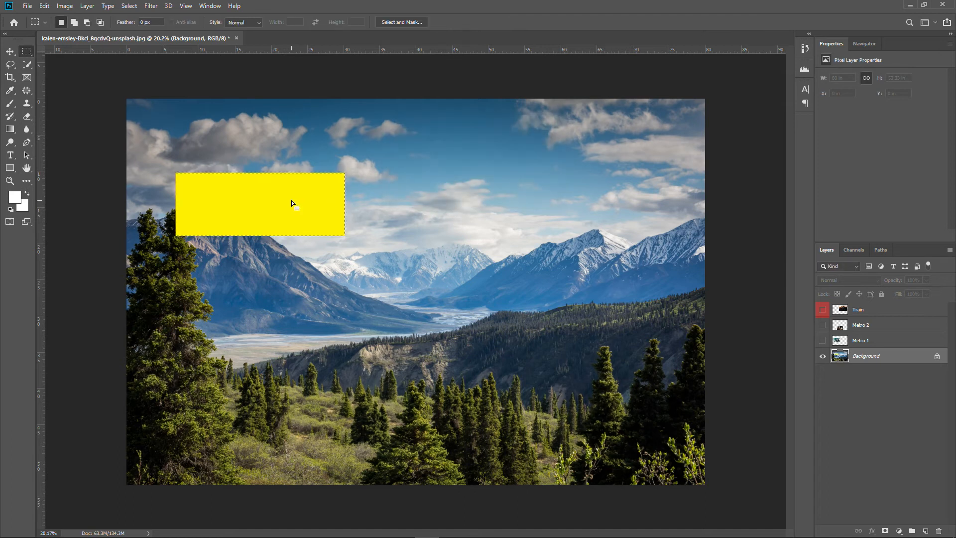
key("ctrl+z")
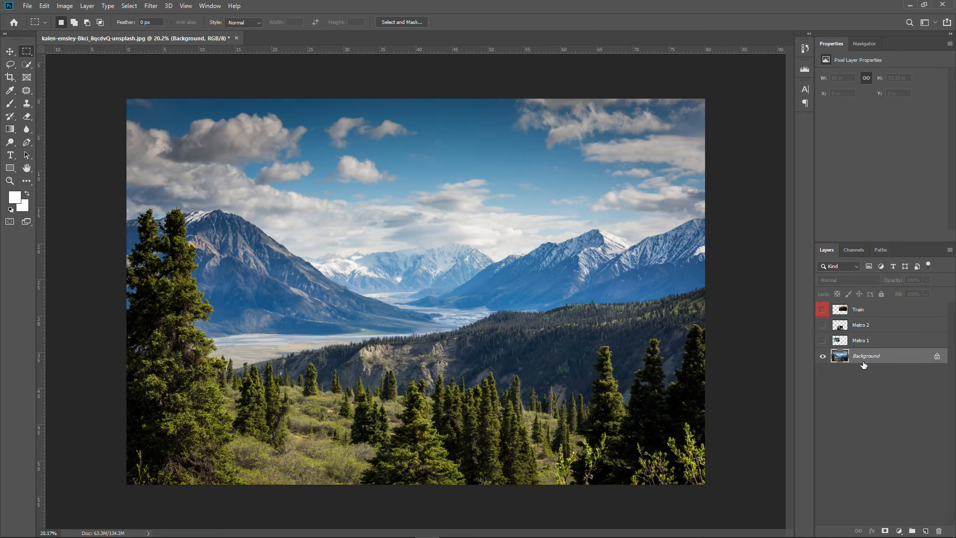
Step: Hide the Background layer and show it again
left_click(823, 356)
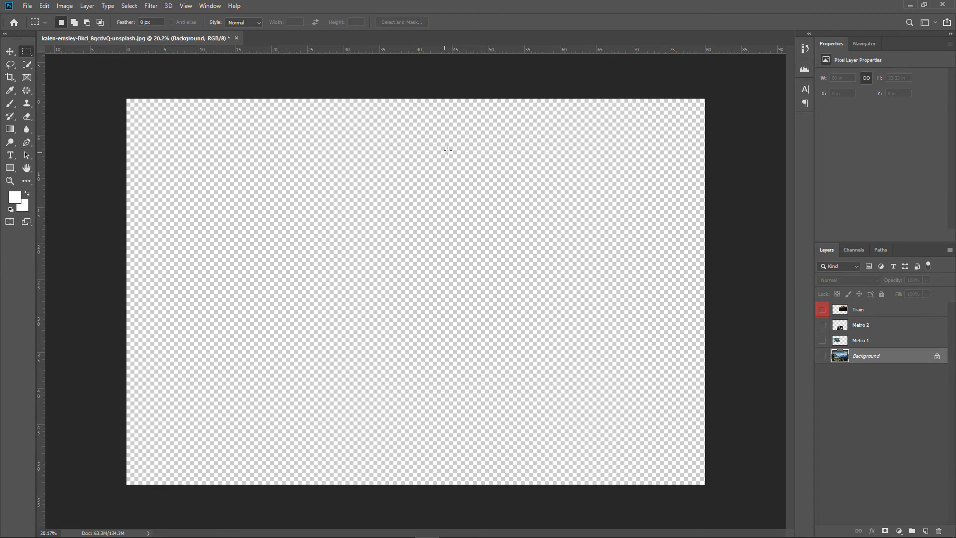
left_click(822, 356)
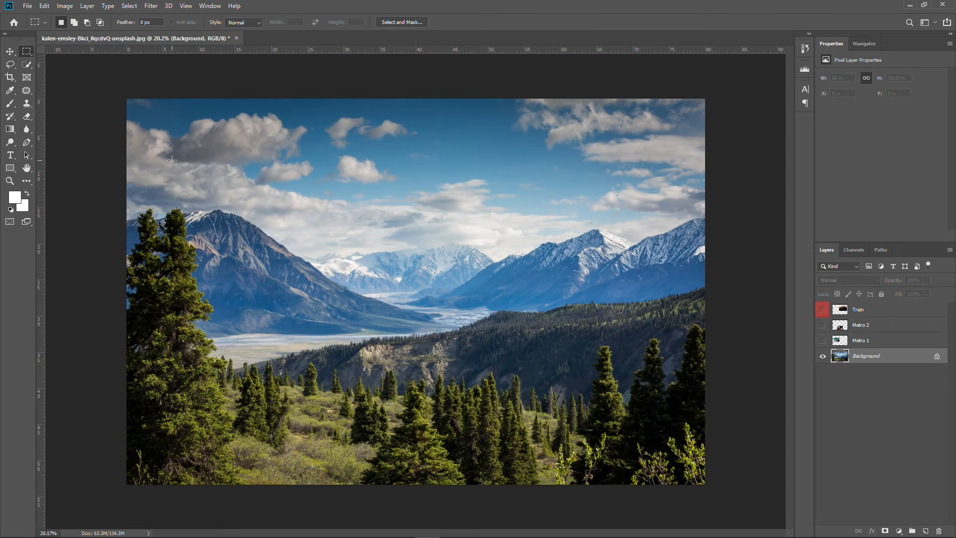
Step: Unlock the Background layer, delete a rectangular area from its upper-left corner, and undo the deletion
left_click(937, 357)
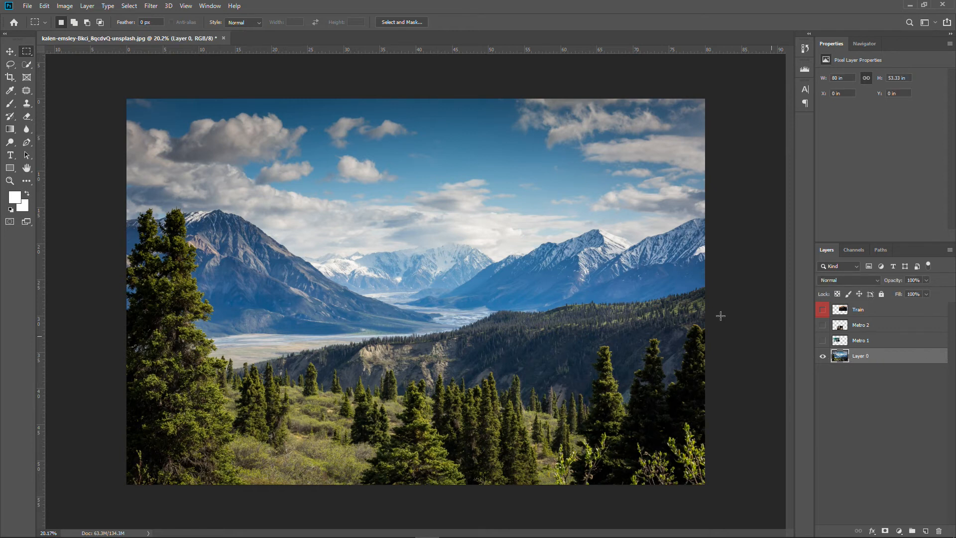
left_click_drag(307, 99, 22, 262)
key("Delete")
key("ctrl+z")
Step: Move the unlocked landscape picture down to about Y 25.68 in, and undo both the move and the unlocking
key("v")
key("ctrl+d")
left_click_drag(293, 181, 375, 356)
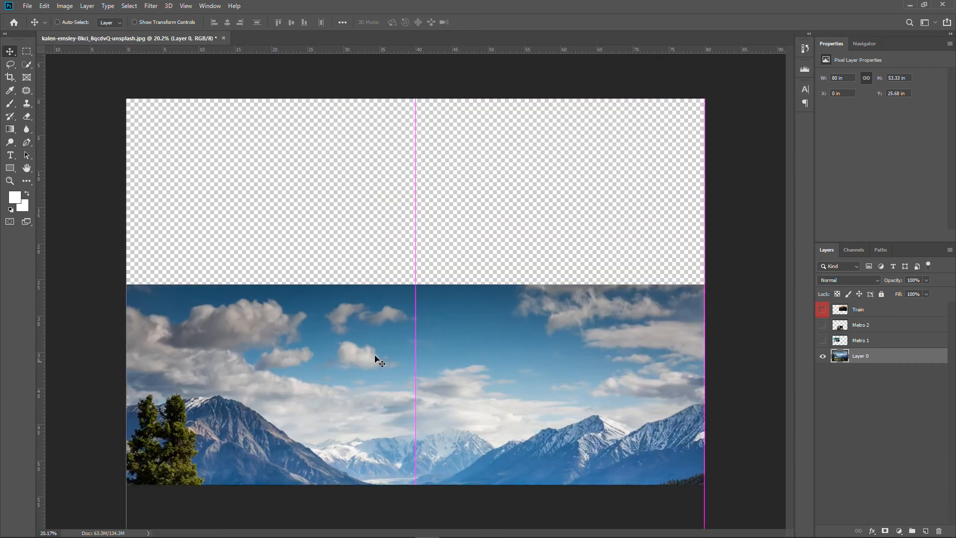
key("ctrl+z")
key("ctrl+z")
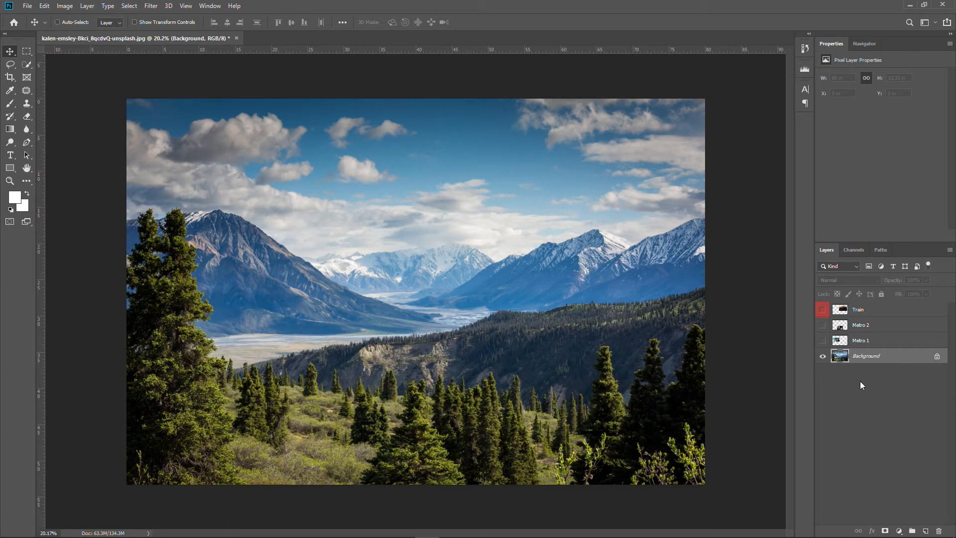
Step: Convert the Background into a regular layer named Layer 0 with Normal mode and 100% opacity, and undo the conversion
double_click(893, 356)
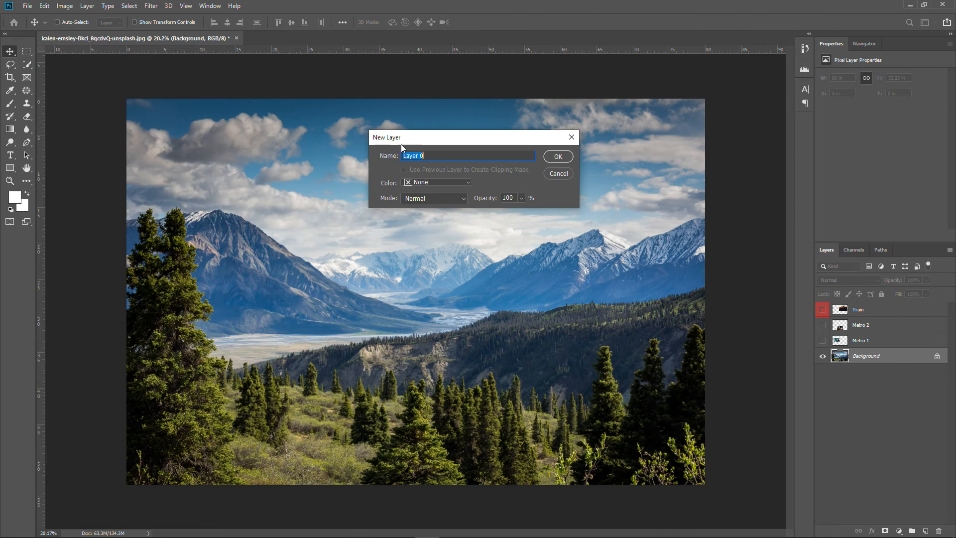
left_click(558, 157)
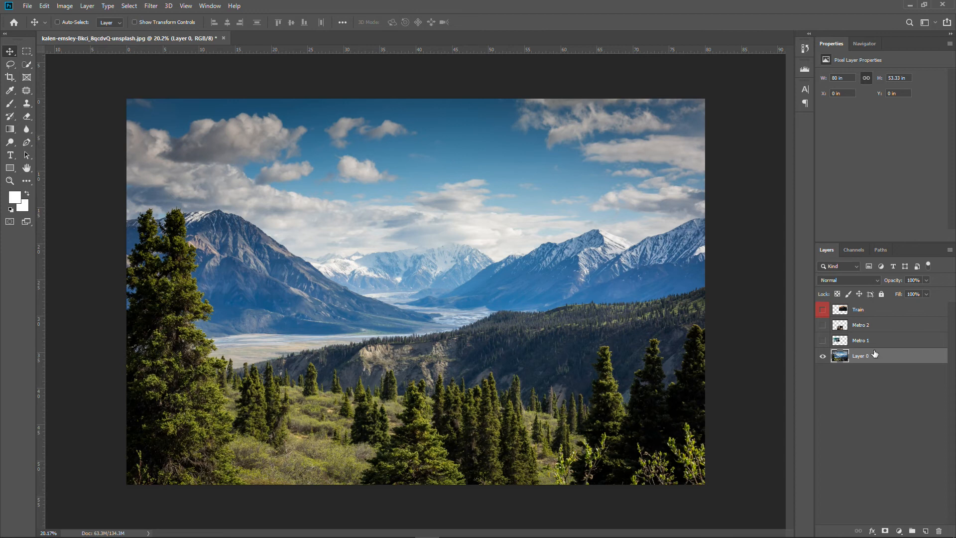
key("ctrl+z")
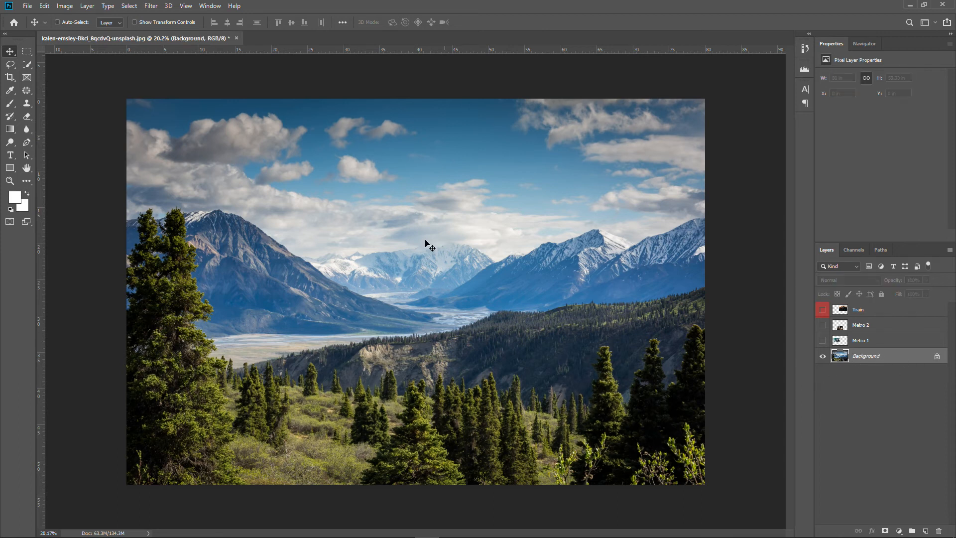
Step: Select the Metro 1 layer by picking its turquoise subway picture directly on the canvas
left_click(937, 358)
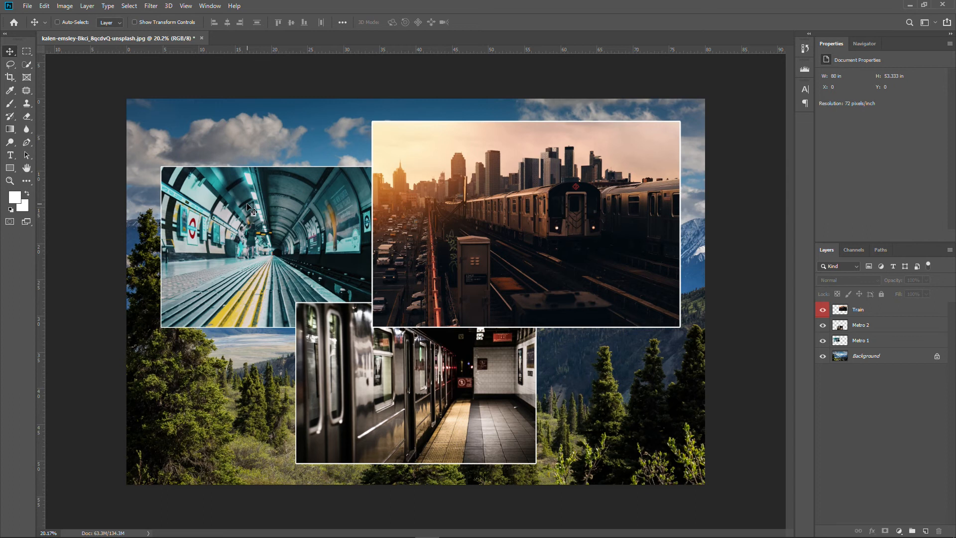
key("ctrl")
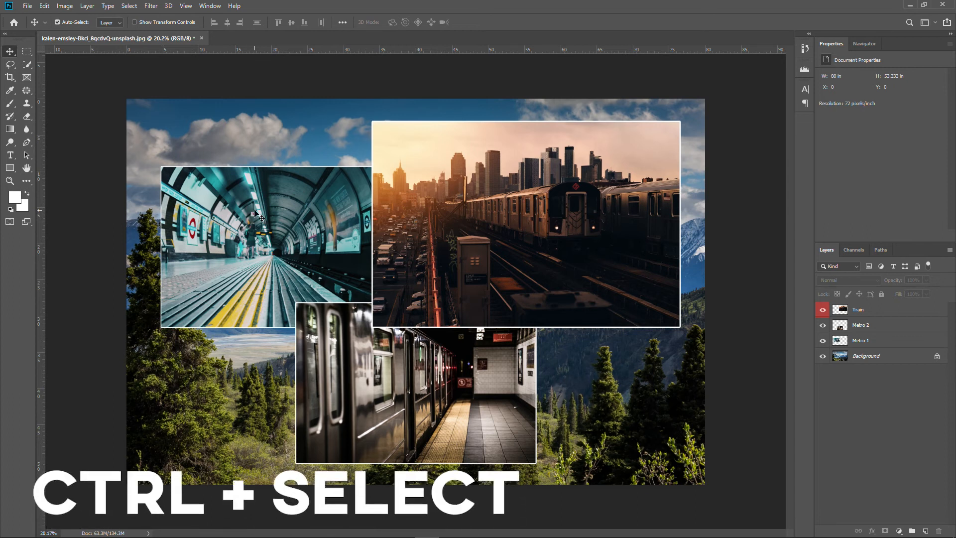
left_click(255, 213, "ctrl")
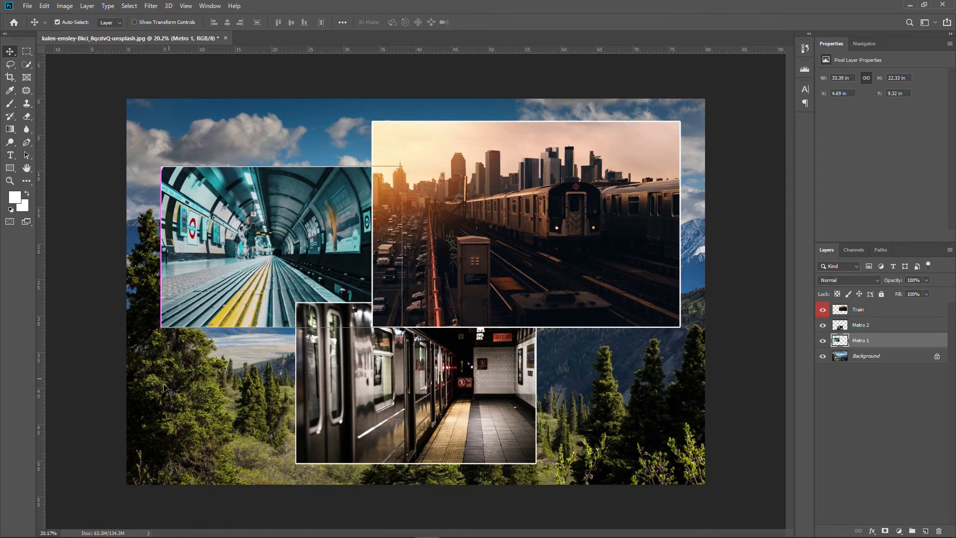
Step: Select the Train, Metro 2 and Metro 1 layers together with a selection box across their pictures, and clear the layer selection
mouse_move(155, 428)
left_click_drag(175, 453, 604, 307)
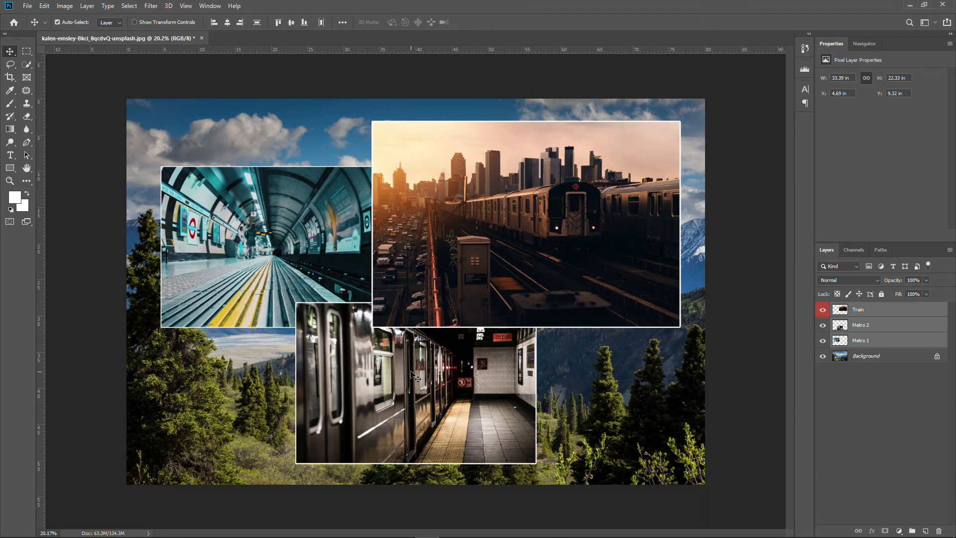
left_click(841, 404)
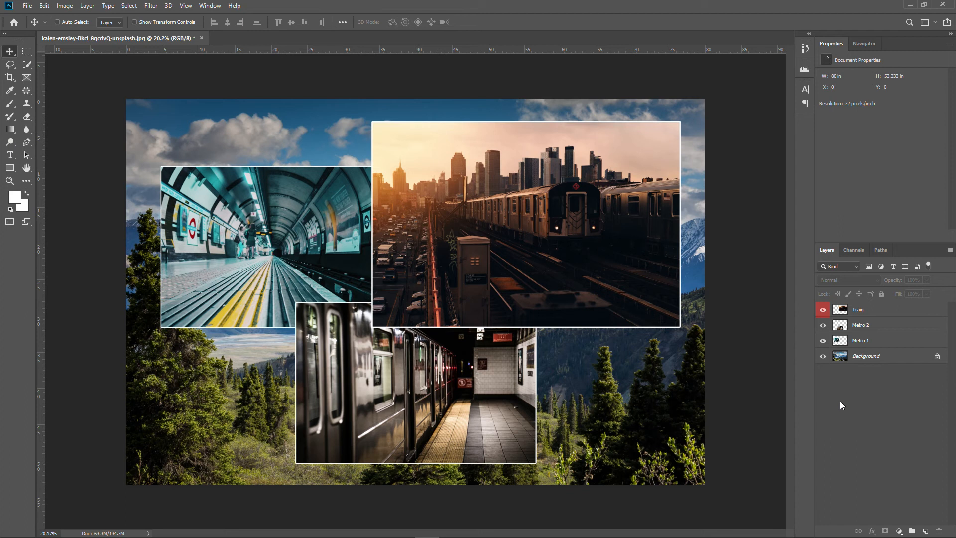
Step: Select the Train layer from its picture on the canvas, and add the Metro 1 and Metro 2 layers to the selection
key("ctrl")
left_click(616, 261, "ctrl")
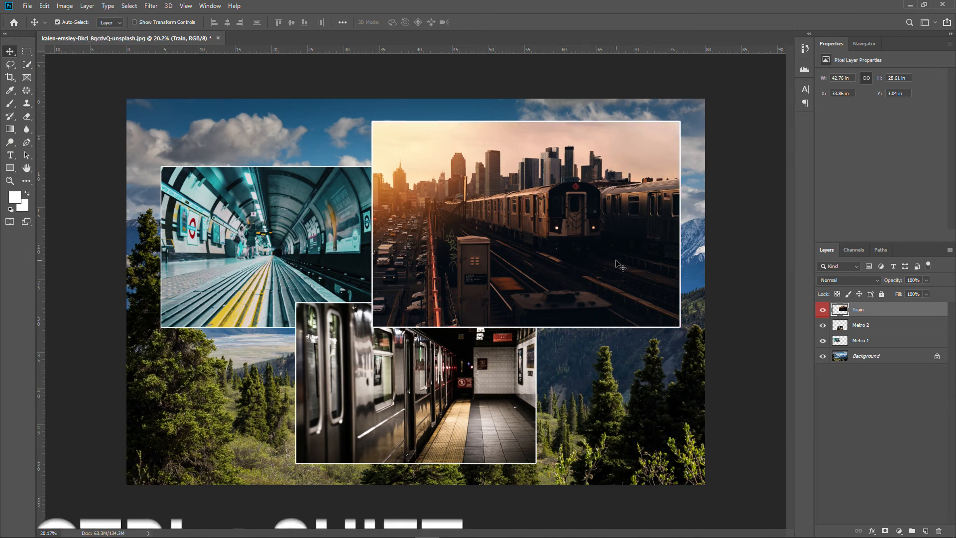
left_click(305, 252, "ctrl+shift")
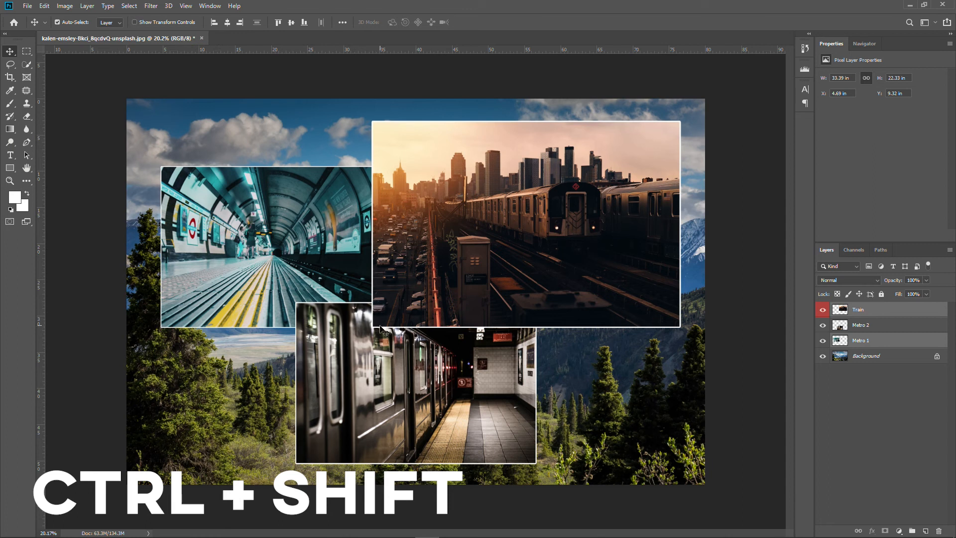
left_click(390, 364, "ctrl+shift")
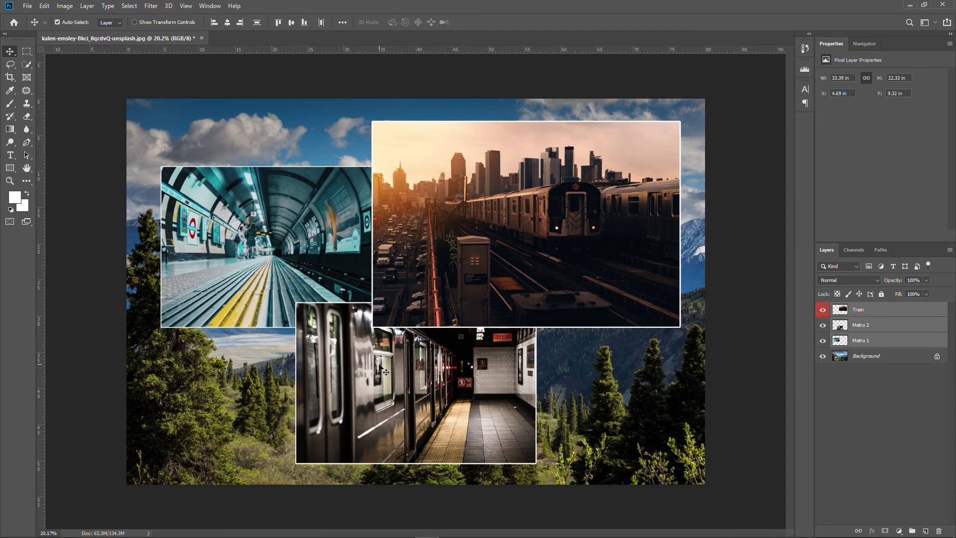
Step: Take the Metro 2 and Metro 1 layers out of the multiple selection using their pictures, and add both back
left_click(422, 361, "shift")
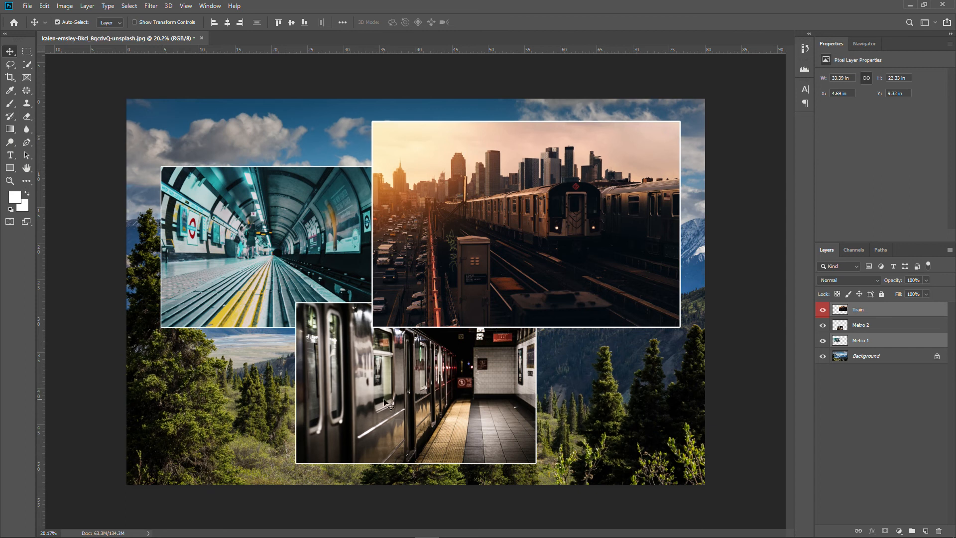
left_click(302, 292, "shift")
left_click(271, 276, "shift")
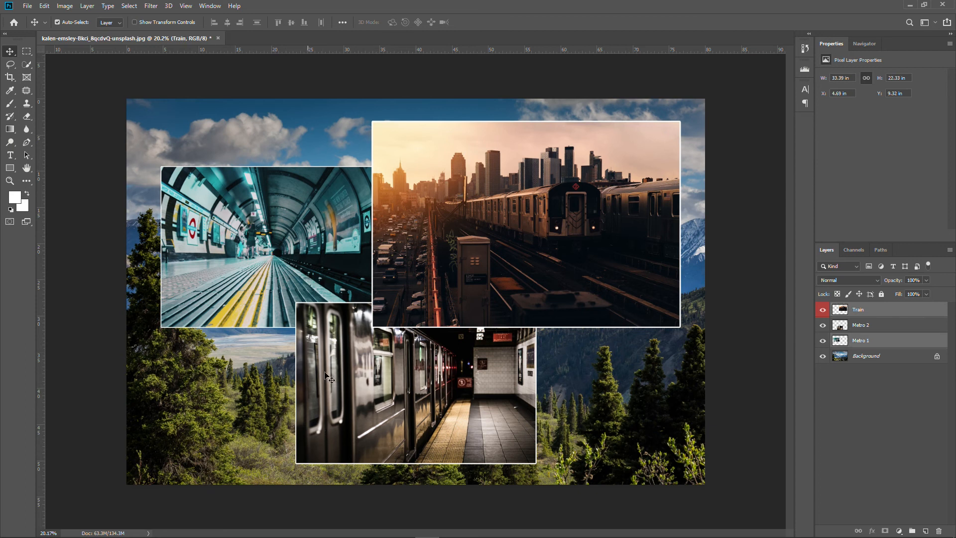
left_click(391, 420, "shift")
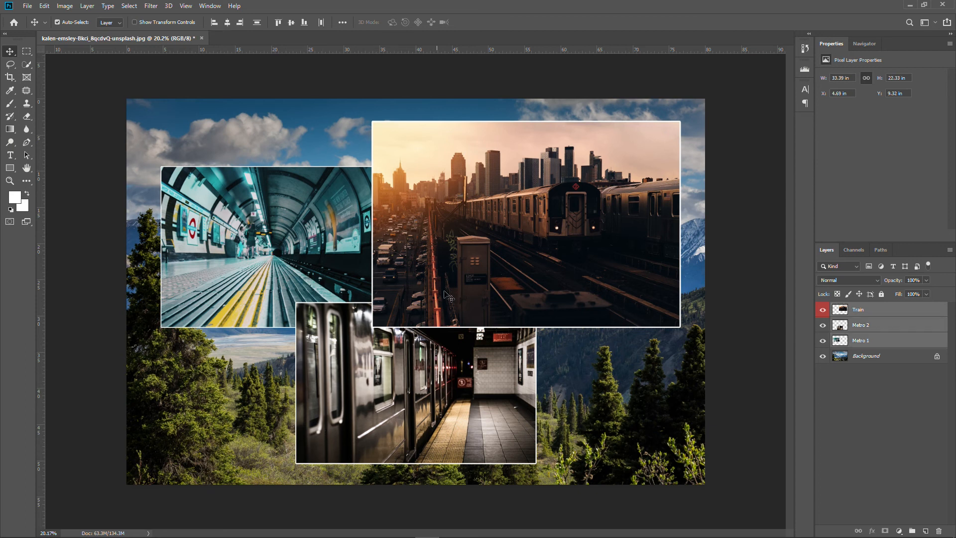
Step: Toggle the Train layer in and out of the multiple selection repeatedly using its picture on the canvas
left_click(606, 268, "shift")
left_click(605, 268, "shift")
left_click(605, 268, "shift")
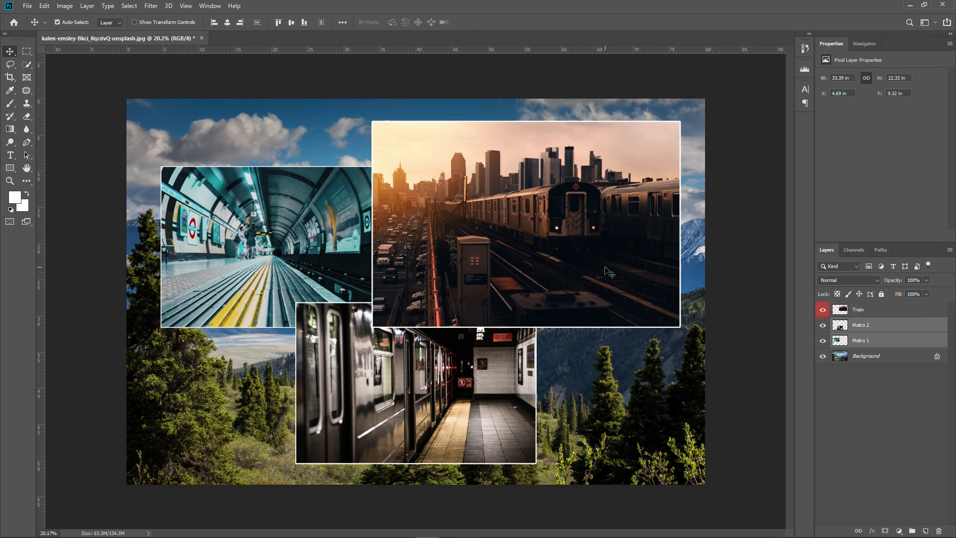
left_click(605, 269, "shift")
left_click(605, 268, "shift")
left_click(605, 269, "shift")
left_click(606, 269, "shift")
left_click(605, 268, "shift")
left_click(605, 268, "shift")
Step: Add and remove the Metro 2 and Train layers from the selection using their pictures, and finish with no layer selected
left_click(457, 402, "shift")
left_click(453, 397, "shift")
left_click(532, 280, "shift")
left_click(517, 355, "shift")
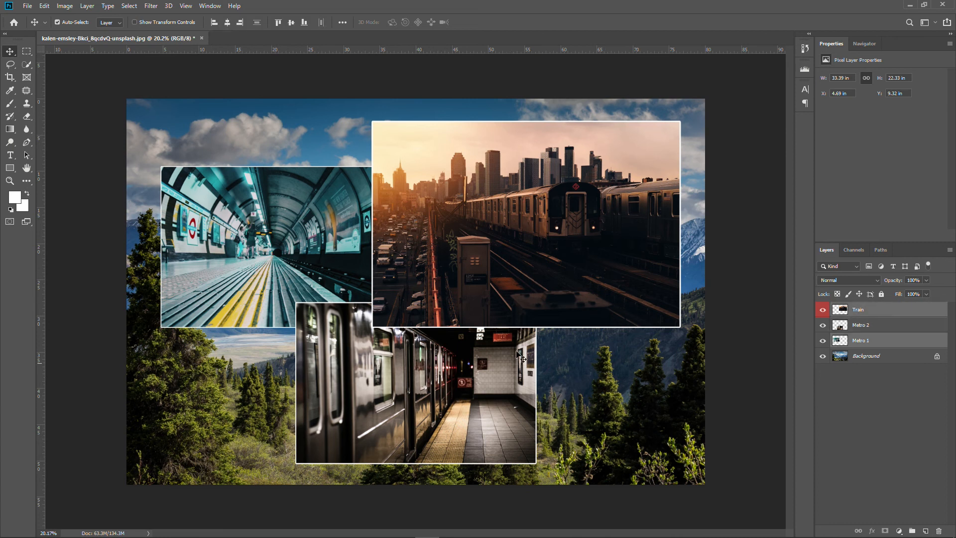
left_click(553, 298, "shift")
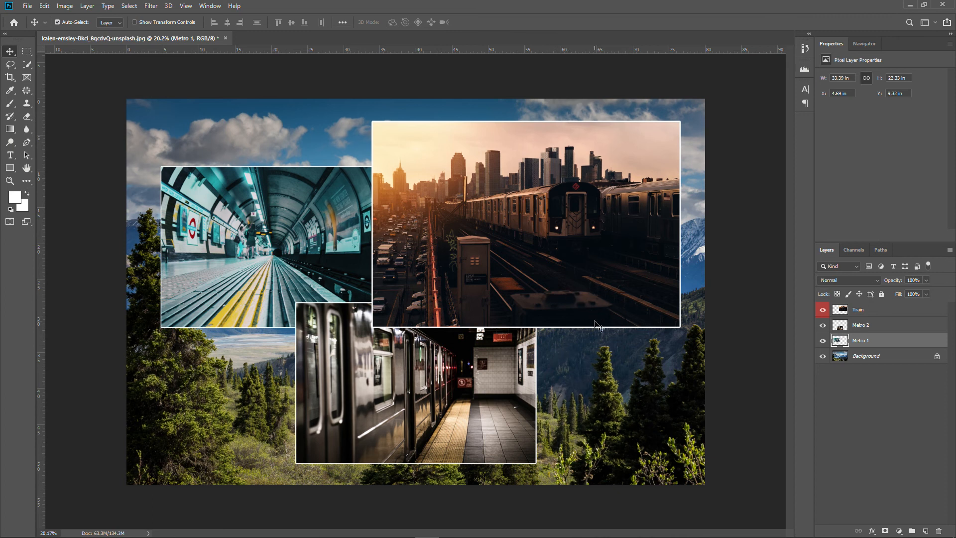
left_click(561, 265, "shift")
left_click(504, 344, "shift")
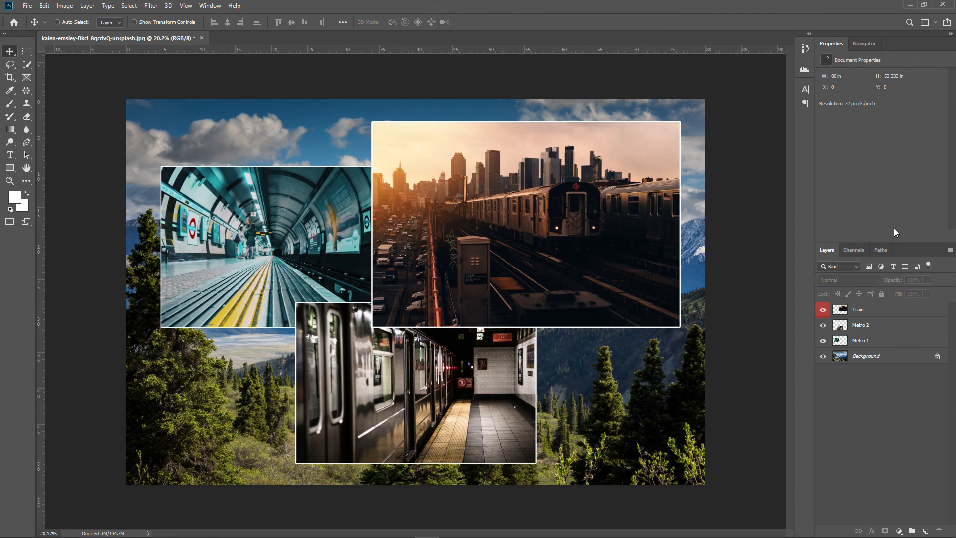
Step: Reorder the Train layer beneath Metro 2 and Metro 1, and shift its picture down on the canvas
left_click_drag(881, 311, 881, 333)
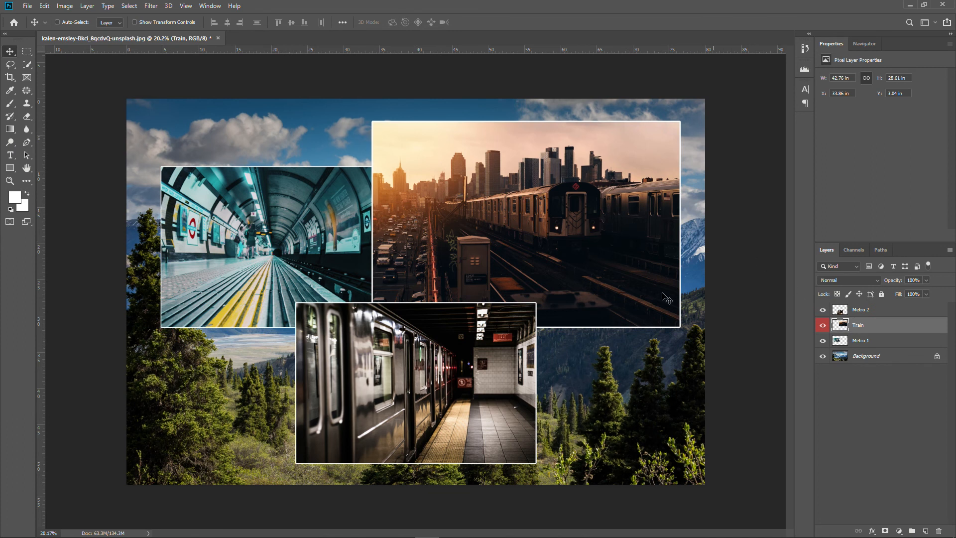
left_click_drag(327, 245, 311, 357)
left_click_drag(881, 326, 880, 348)
Step: Select the Metro 2 layer and move its picture to about X 36.94 in, Y 8.65 in
left_click_drag(342, 262, 500, 131)
left_click(893, 309)
Step: Choose Metro 1 from the list of layers under its picture, and move the picture down so it overlaps the Train picture
right_click(302, 223)
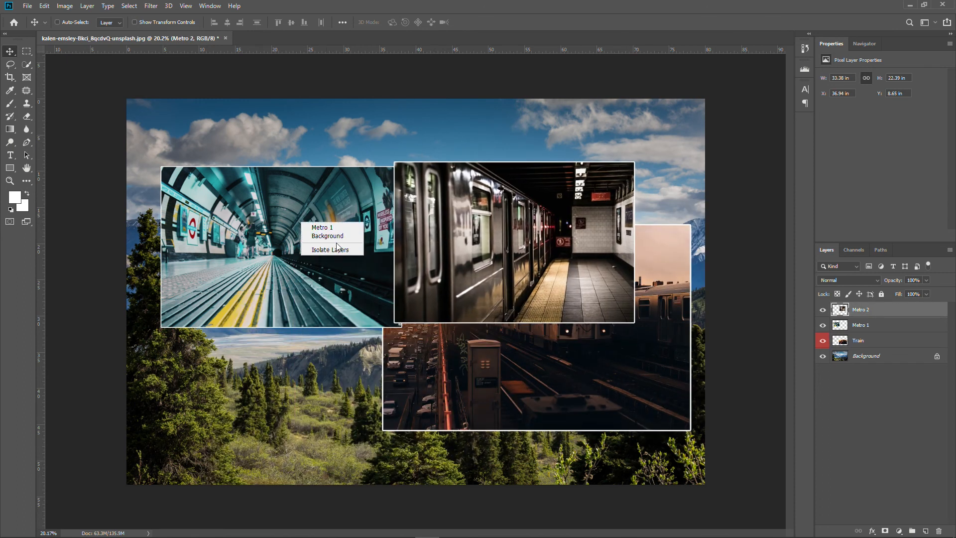
left_click(341, 229)
left_click_drag(341, 229, 328, 332)
left_click_drag(445, 199, 474, 177)
Step: Choose Metro 2 from the list of layers under its picture, and move the picture to about X 25.74 in, Y 1.56 in
right_click(536, 189)
left_click(553, 196)
left_click_drag(531, 211, 327, 157)
left_click_drag(540, 313, 587, 321)
left_click_drag(351, 370, 425, 362)
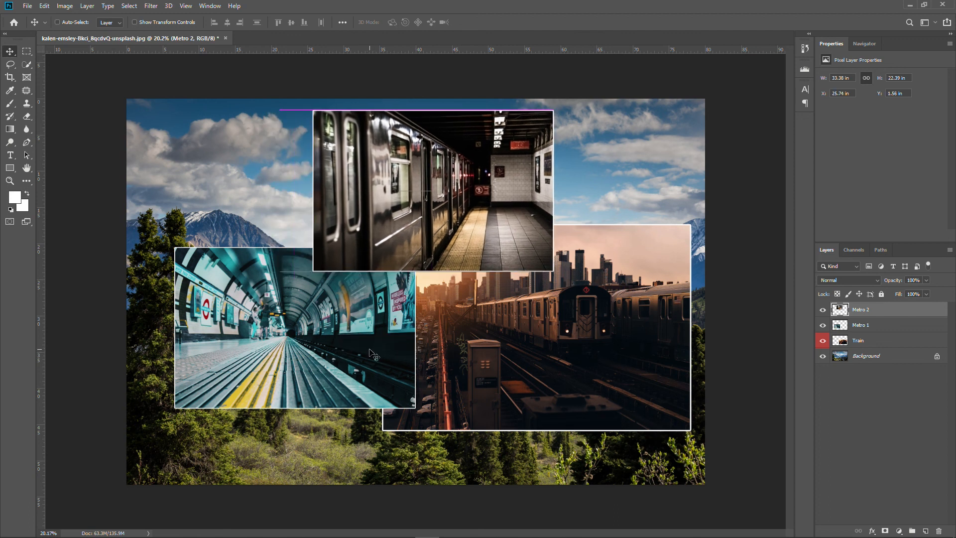